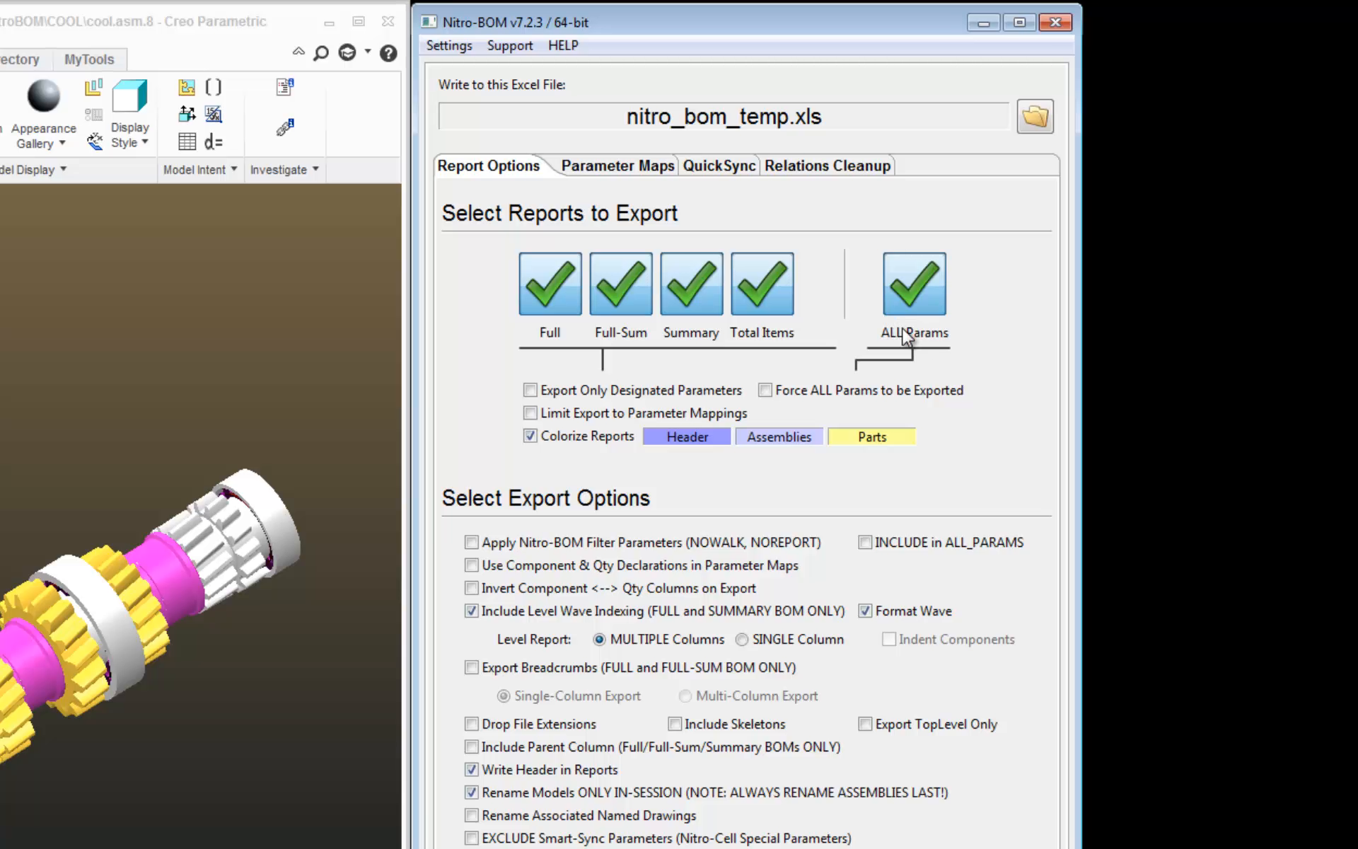
# Leave only the ALL Params report enabled and export the assembly's parameters to nitro_bom_temp.xls.
pyautogui.click(609, 311)
pyautogui.click(711, 299)
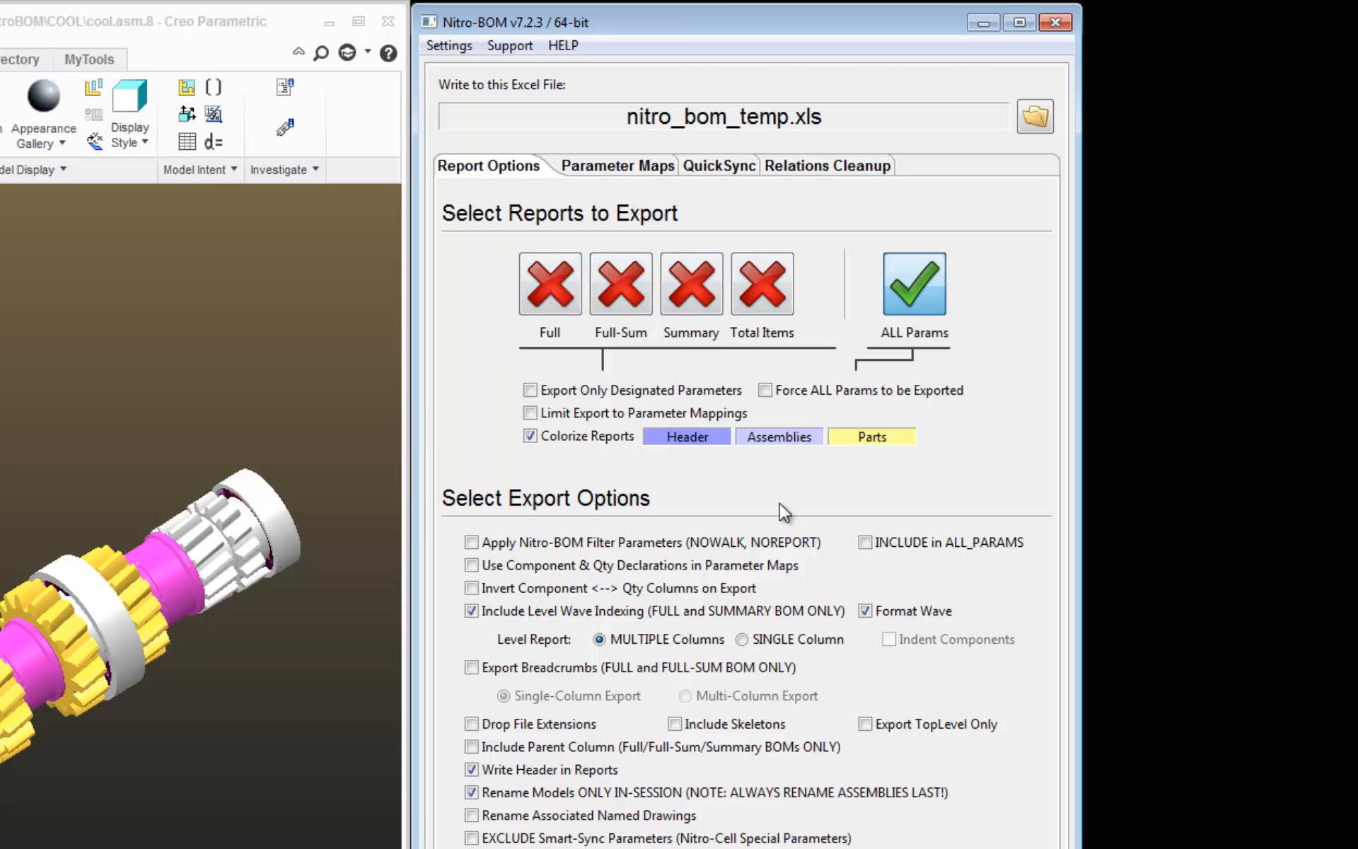
pyautogui.click(749, 825)
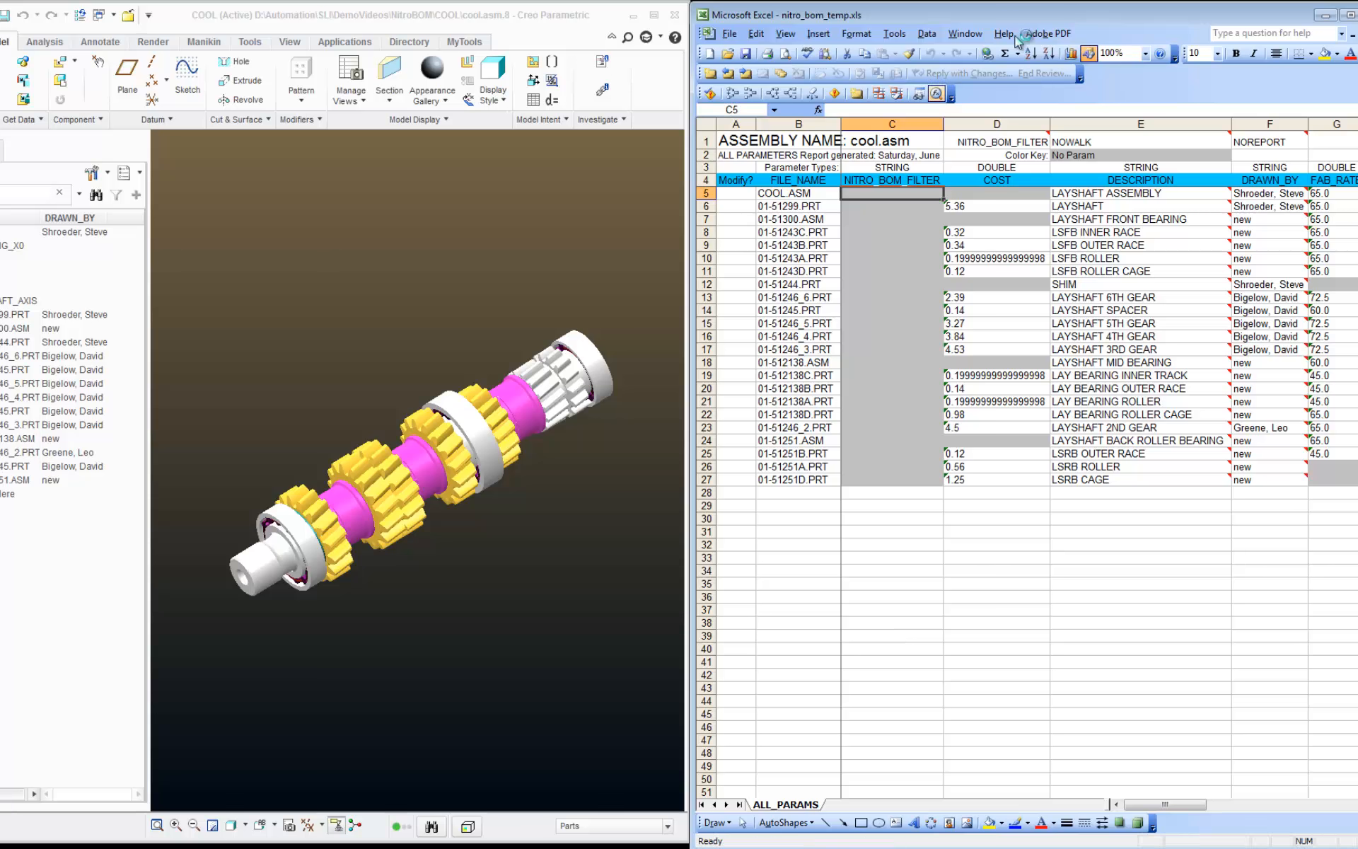
# Enlarge the exported spreadsheet and examine the rows for COOL.ASM, 01-51299.PRT and 01-51300.ASM.
pyautogui.click(1349, 16)
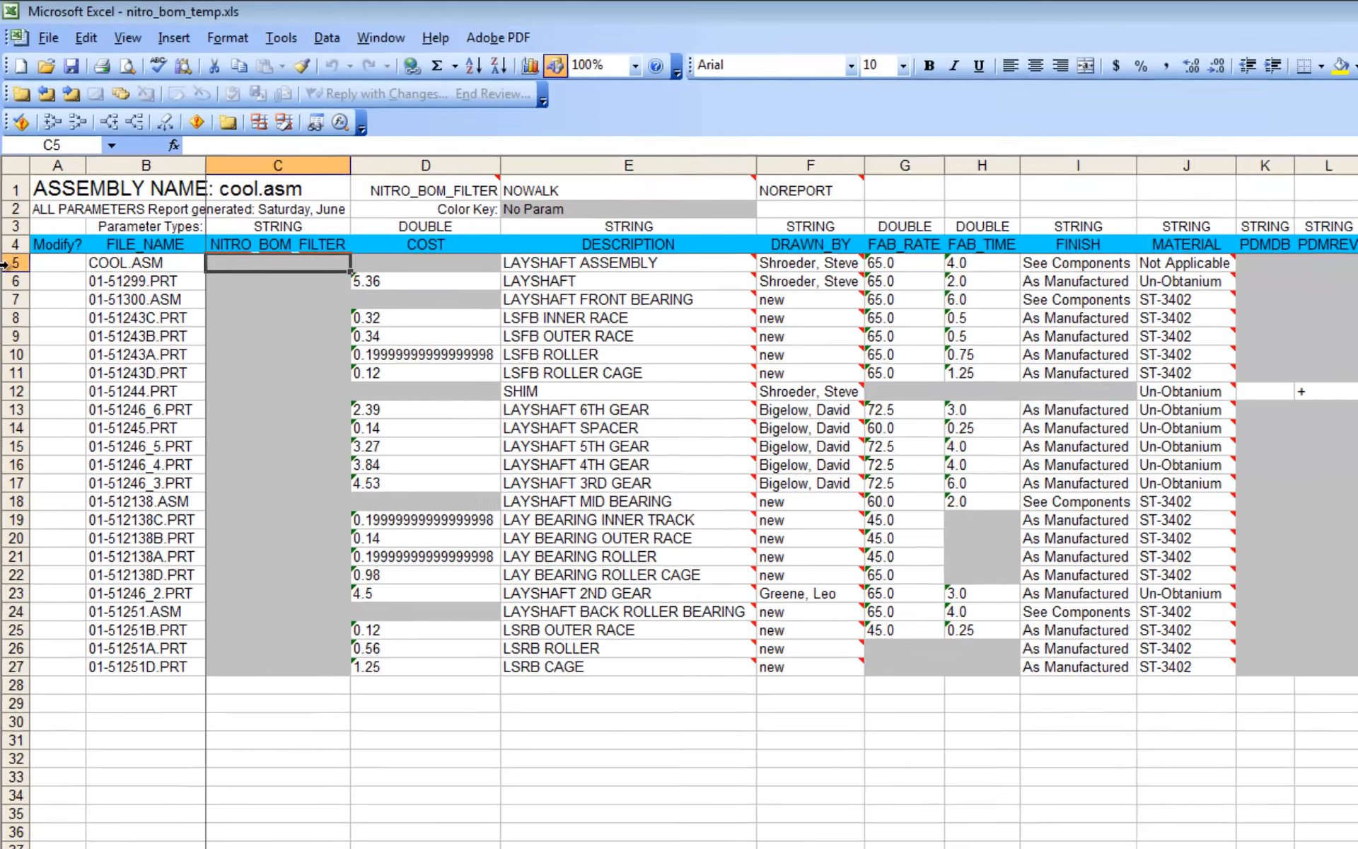
pyautogui.click(9, 172)
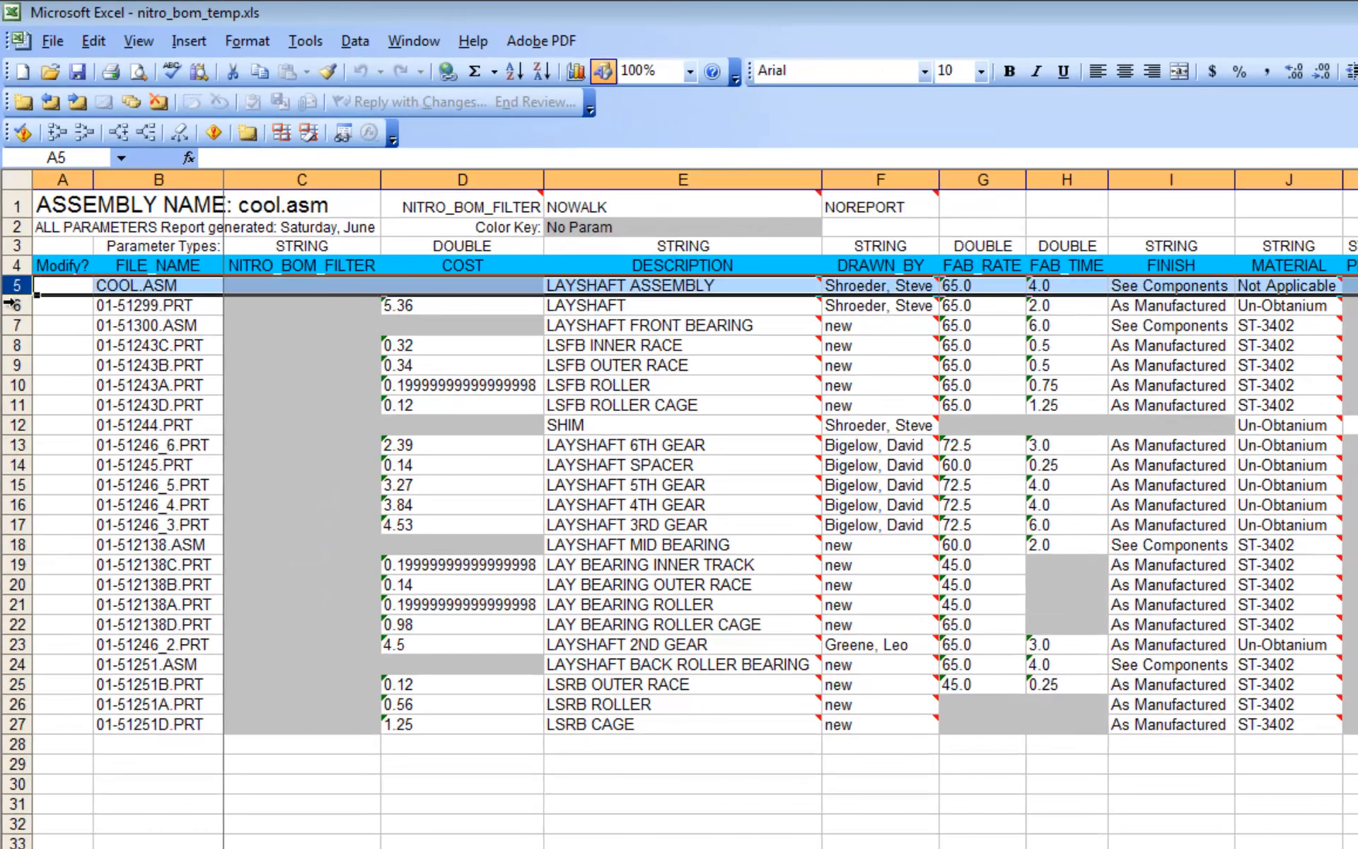
pyautogui.click(9, 184)
pyautogui.click(14, 326)
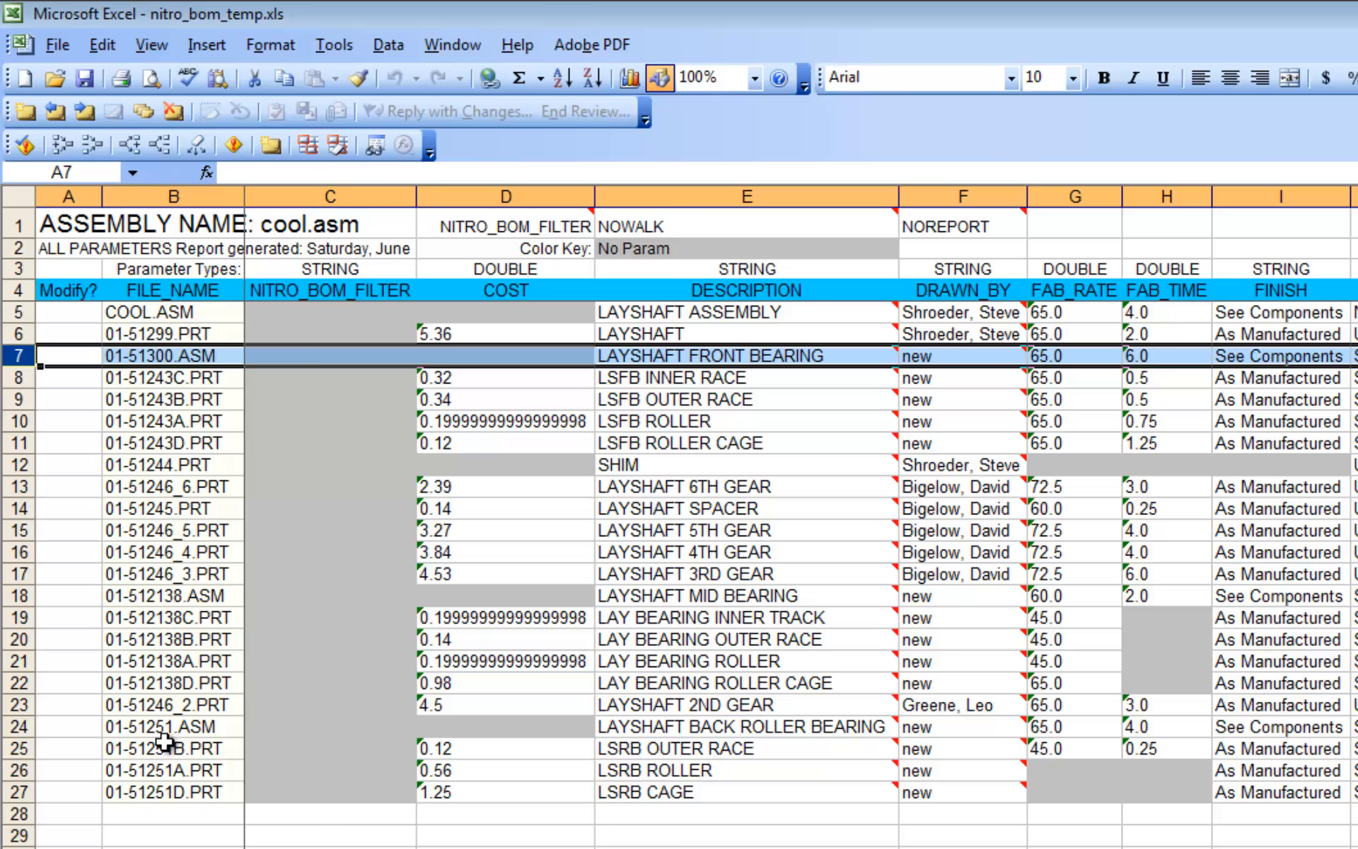
# Examine the parameter name headers in row 4 from FILE_NAME across to FAB_TIME.
pyautogui.click(147, 287)
pyautogui.press('Right')
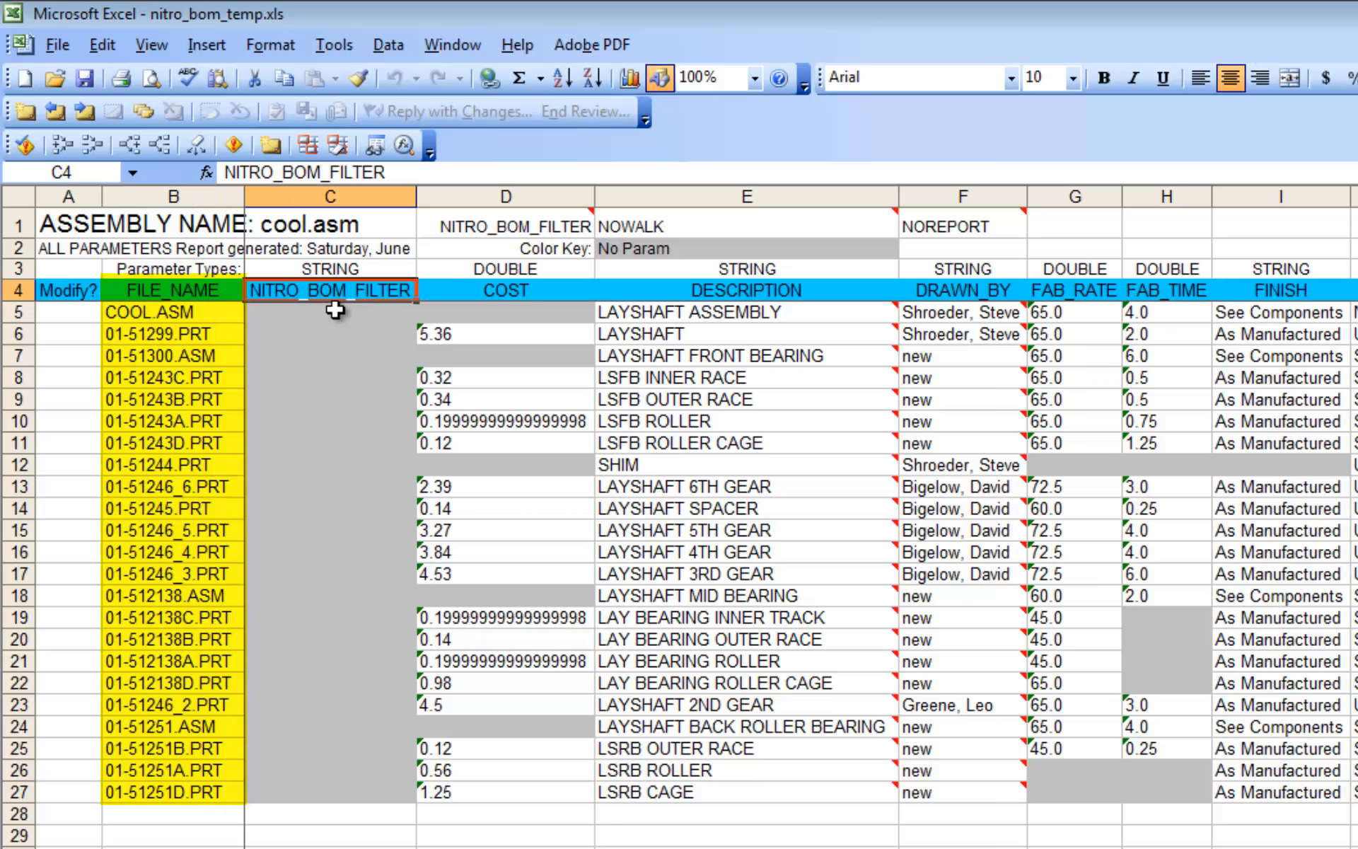
pyautogui.press('Right')
pyautogui.press('Right')
pyautogui.press('Right')
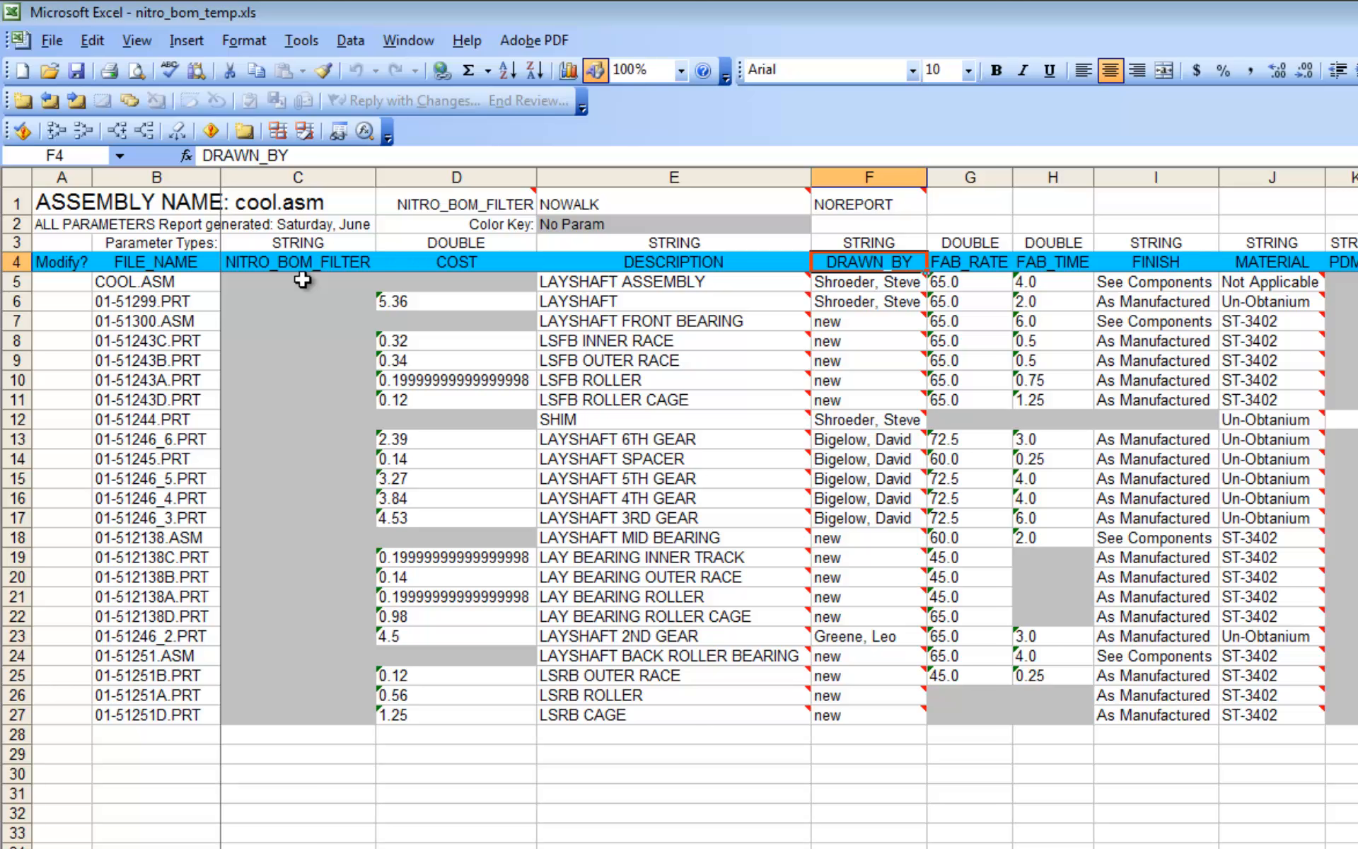
pyautogui.press('Left')
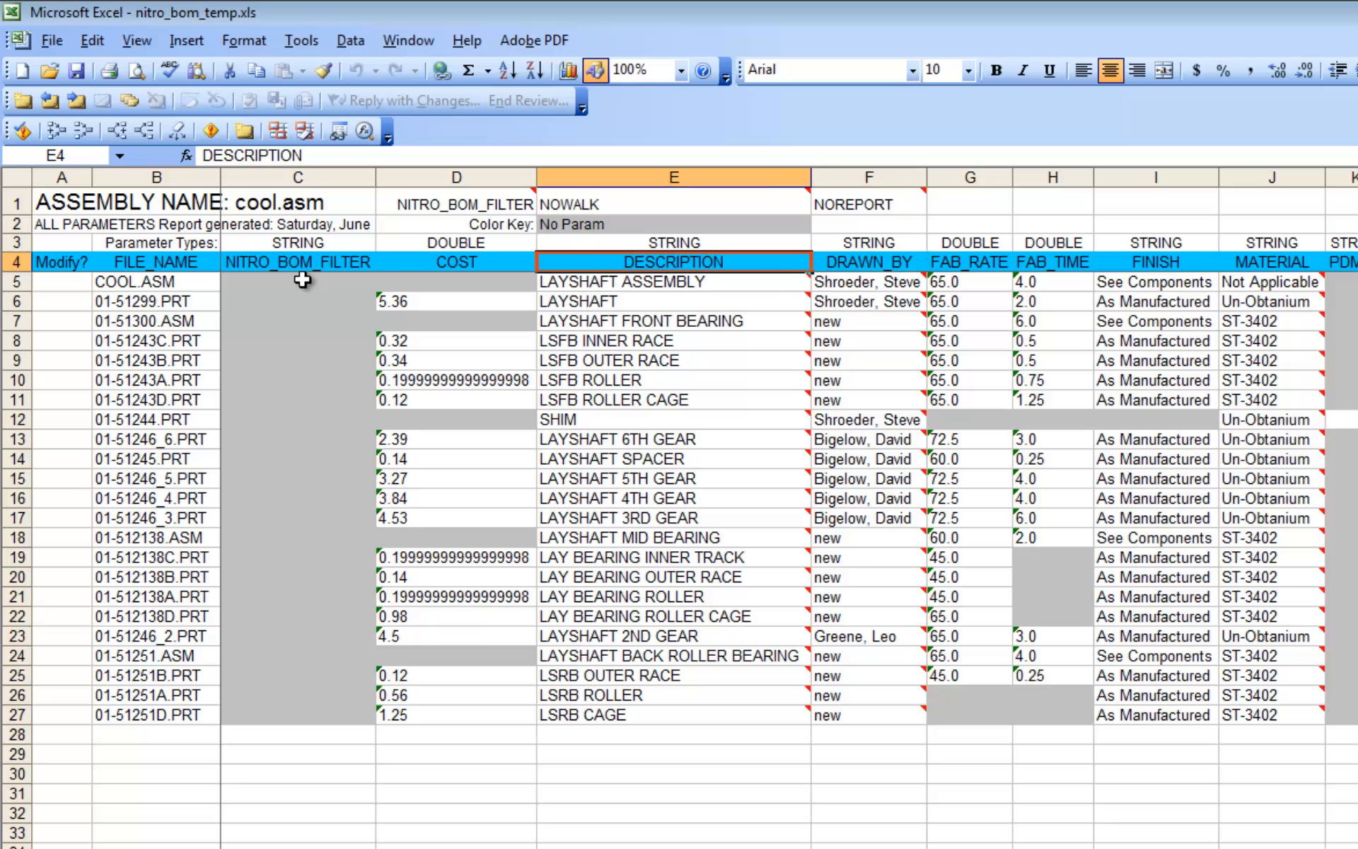
pyautogui.press('Right')
pyautogui.press('Right')
pyautogui.press('Right')
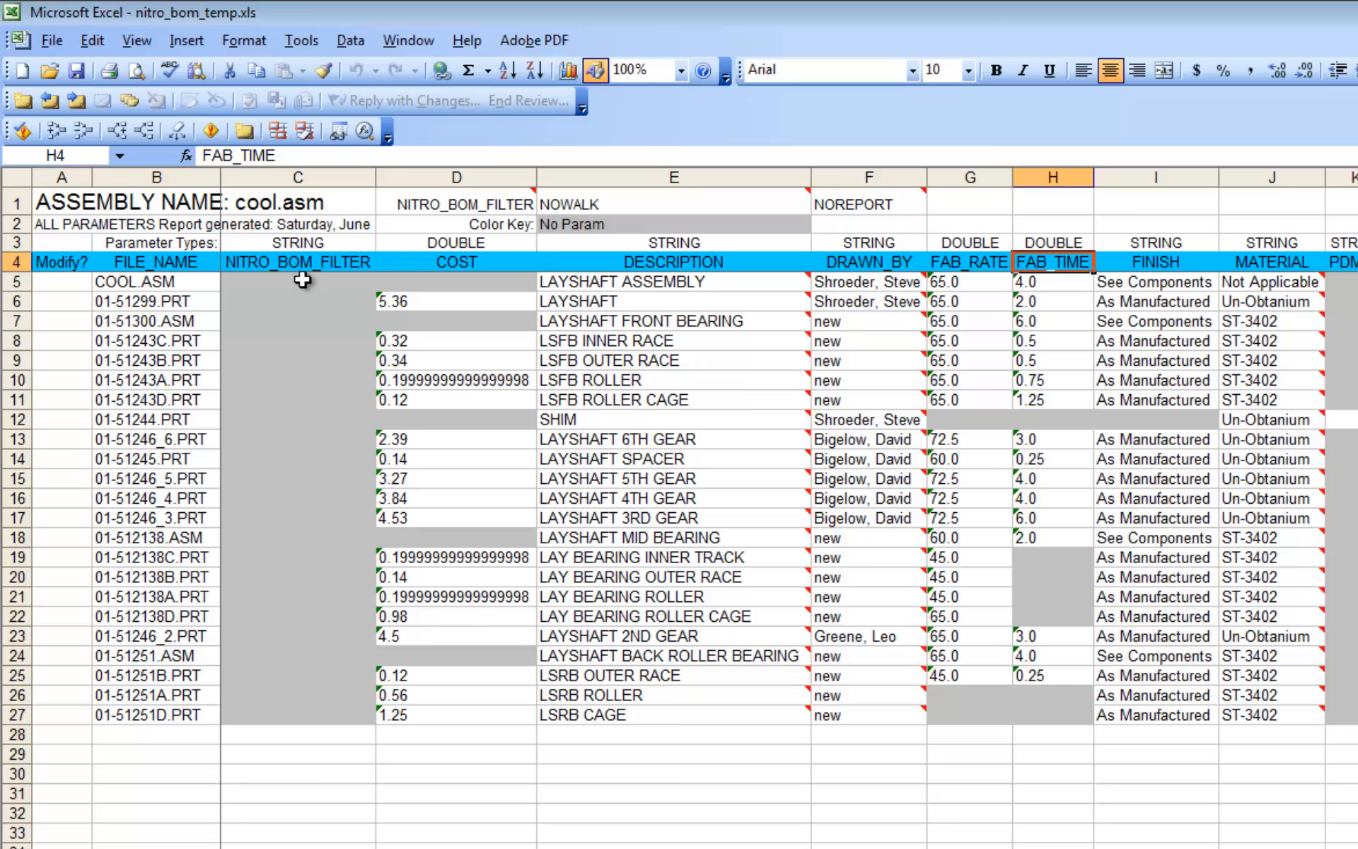
# Examine the parameter types in row 3 from FAB_TIME out to PROI_MODIFIED and back to COST.
pyautogui.press('Up')
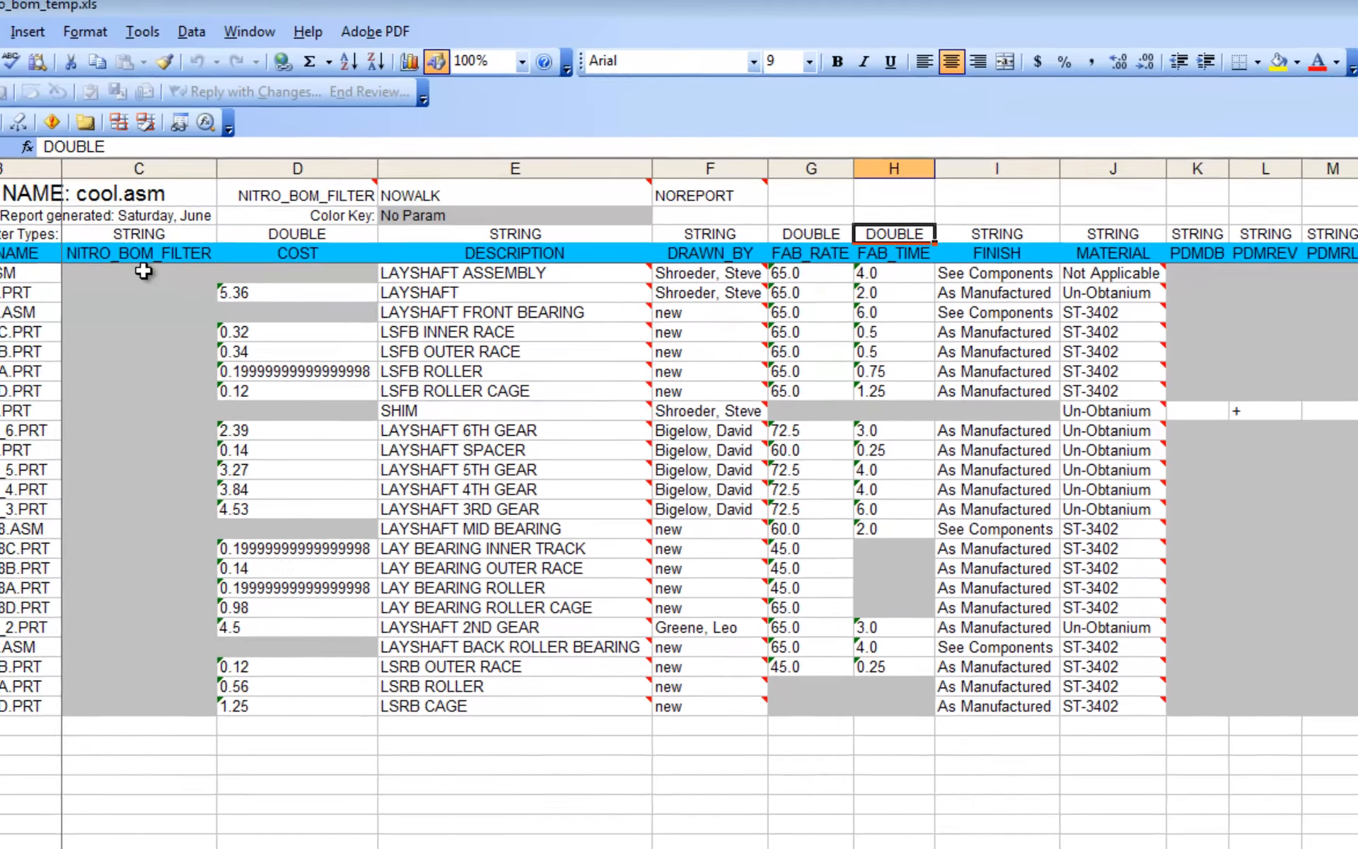
pyautogui.press('Right')
pyautogui.press('Right')
pyautogui.press('Right')
pyautogui.press('Right')
pyautogui.press('Right')
pyautogui.press('Right')
pyautogui.press('Right')
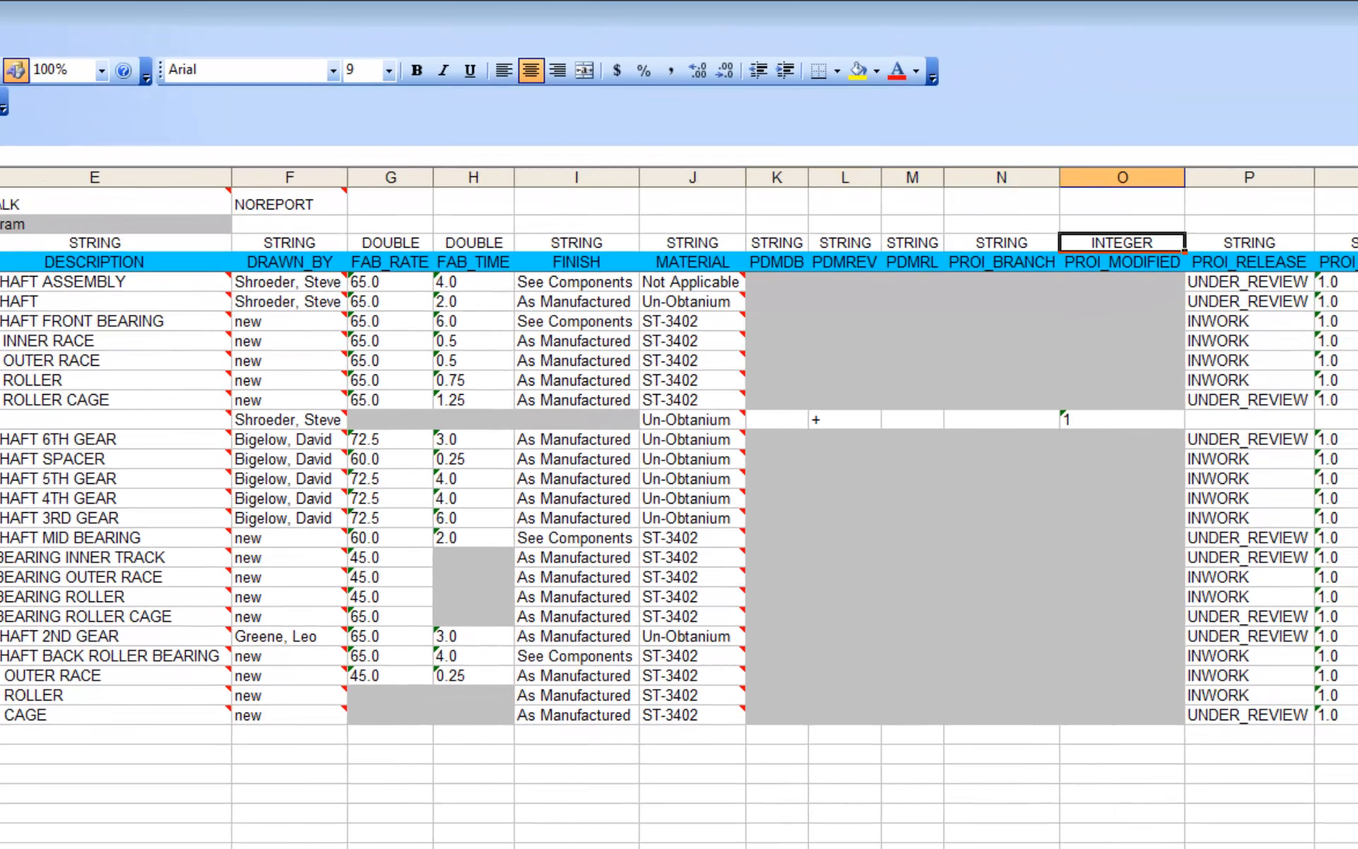
pyautogui.press('Left')
pyautogui.press('Left')
pyautogui.press('Left')
pyautogui.press('Left')
pyautogui.press('Left')
pyautogui.press('Left')
pyautogui.press('Left')
pyautogui.press('Left')
pyautogui.press('Left')
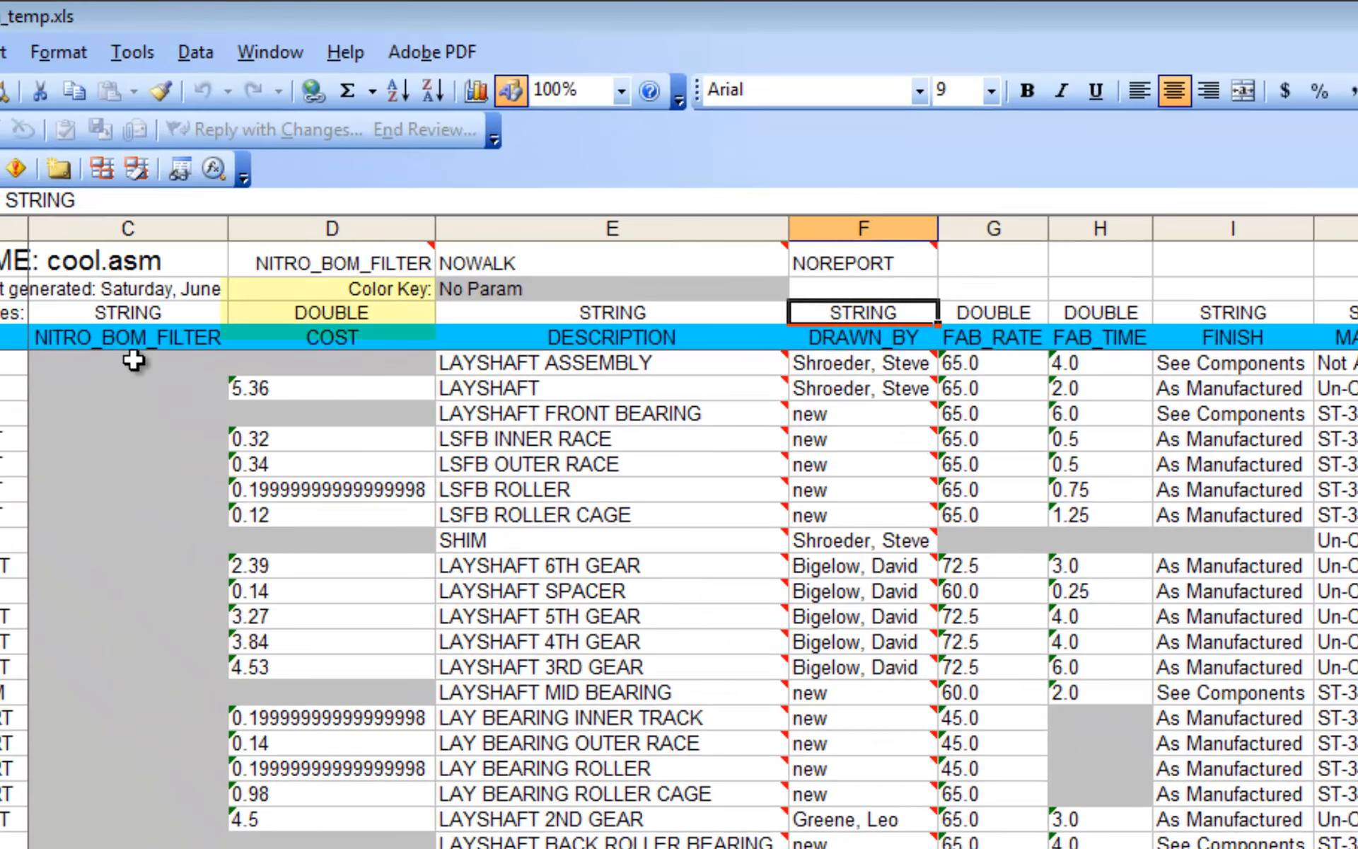
pyautogui.press('Left')
pyautogui.press('Left')
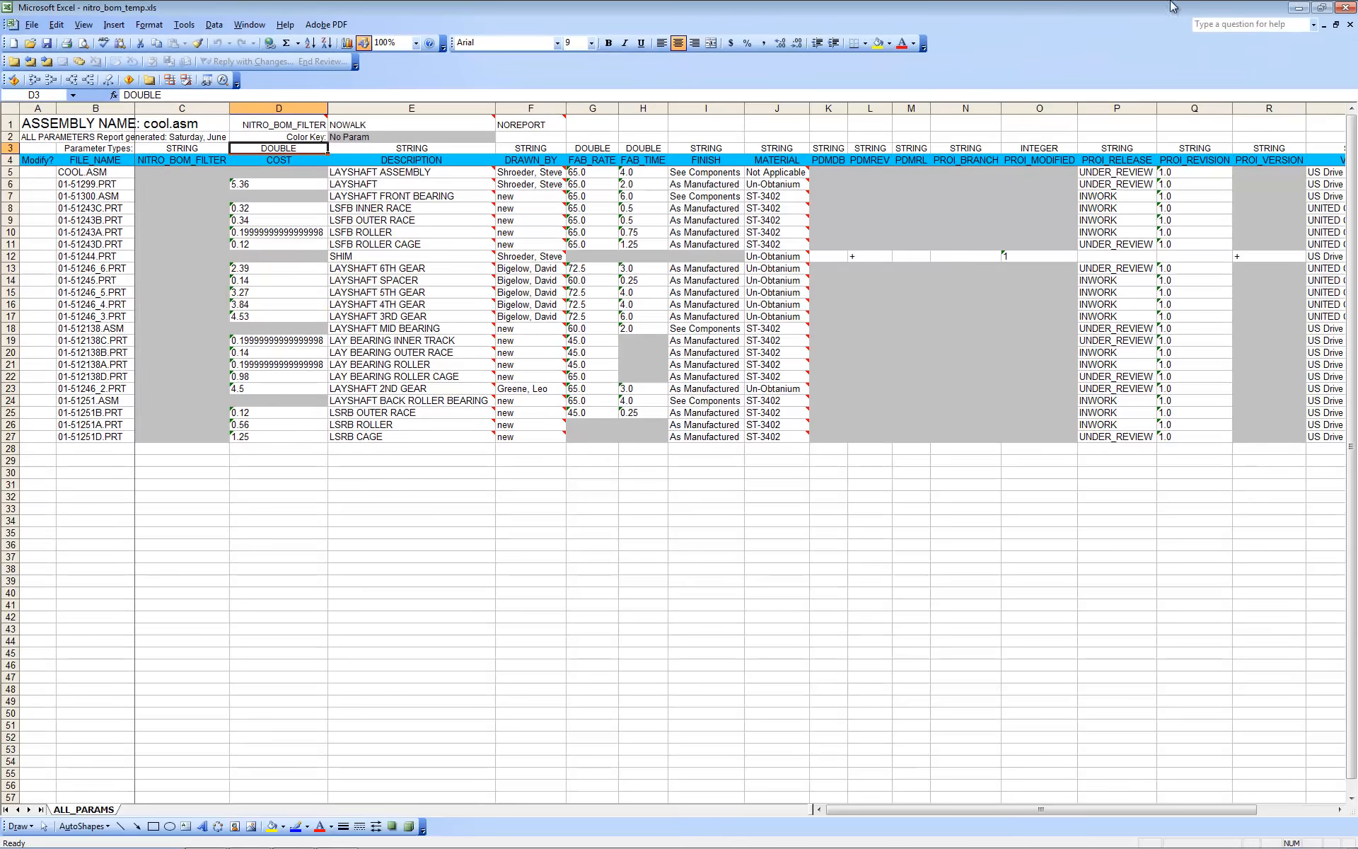
# Restore the spreadsheet beside the 3D model and check the cell comments in the DESCRIPTION and DRAWN_BY columns.
pyautogui.click(1322, 8)
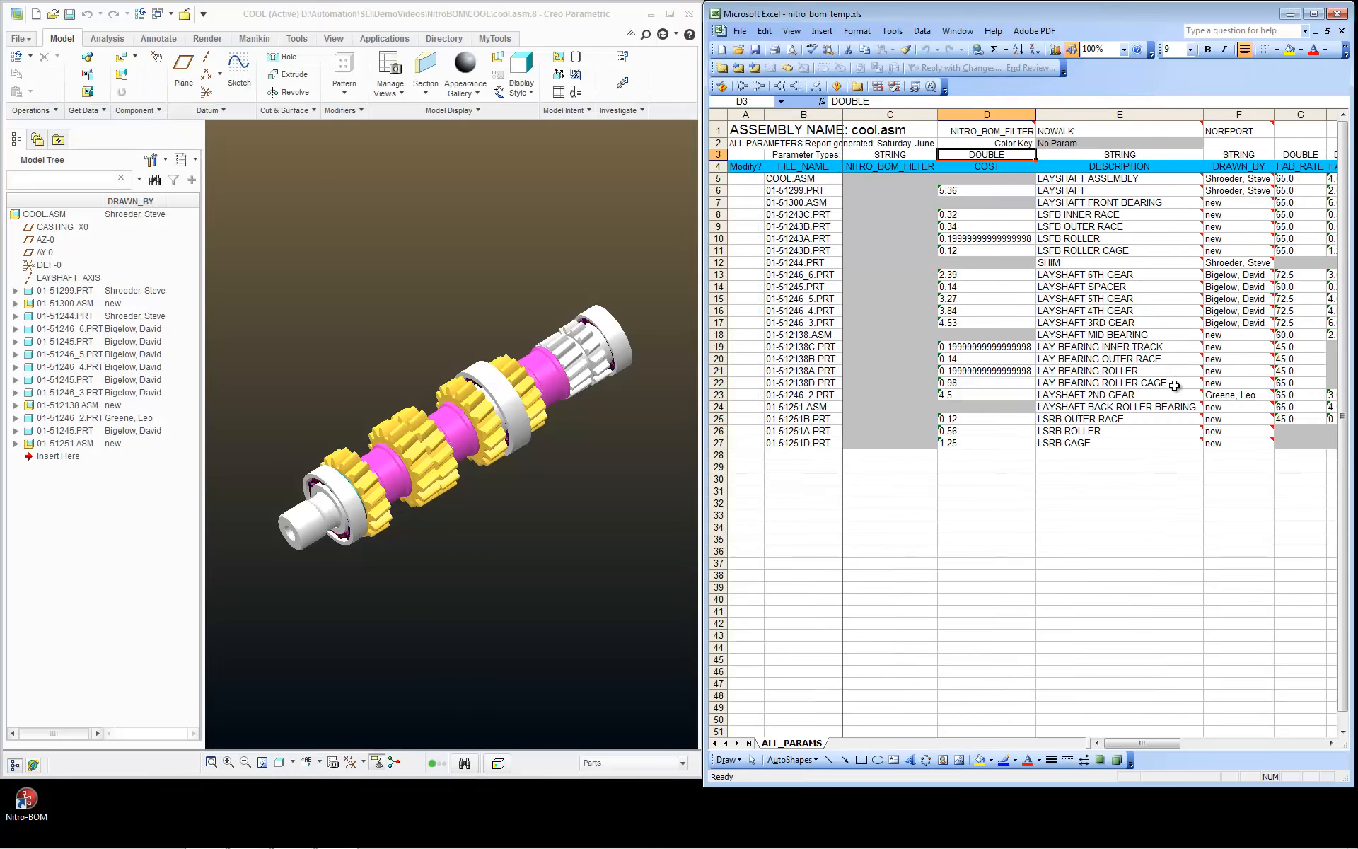
pyautogui.moveTo(1223, 192)
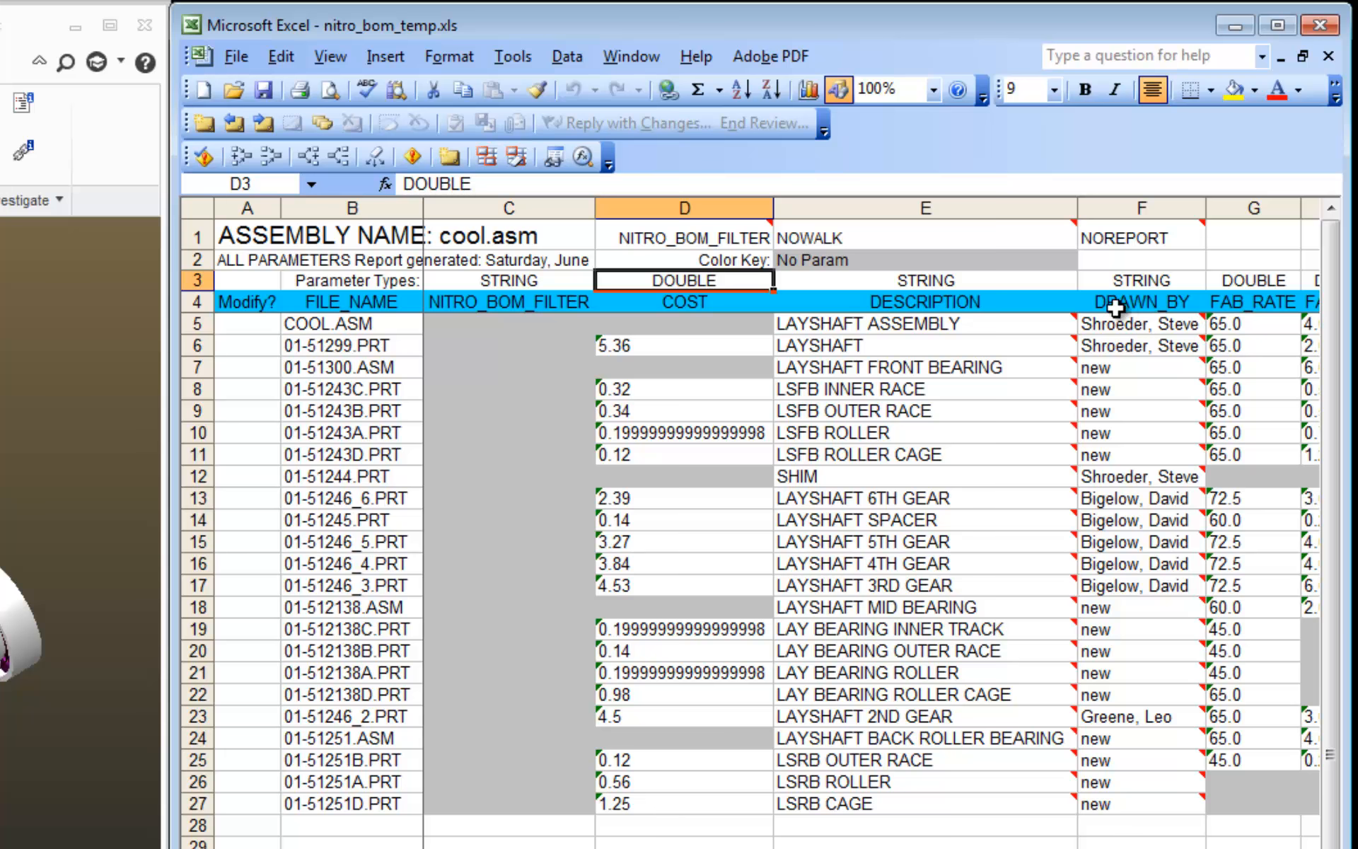
pyautogui.moveTo(976, 329)
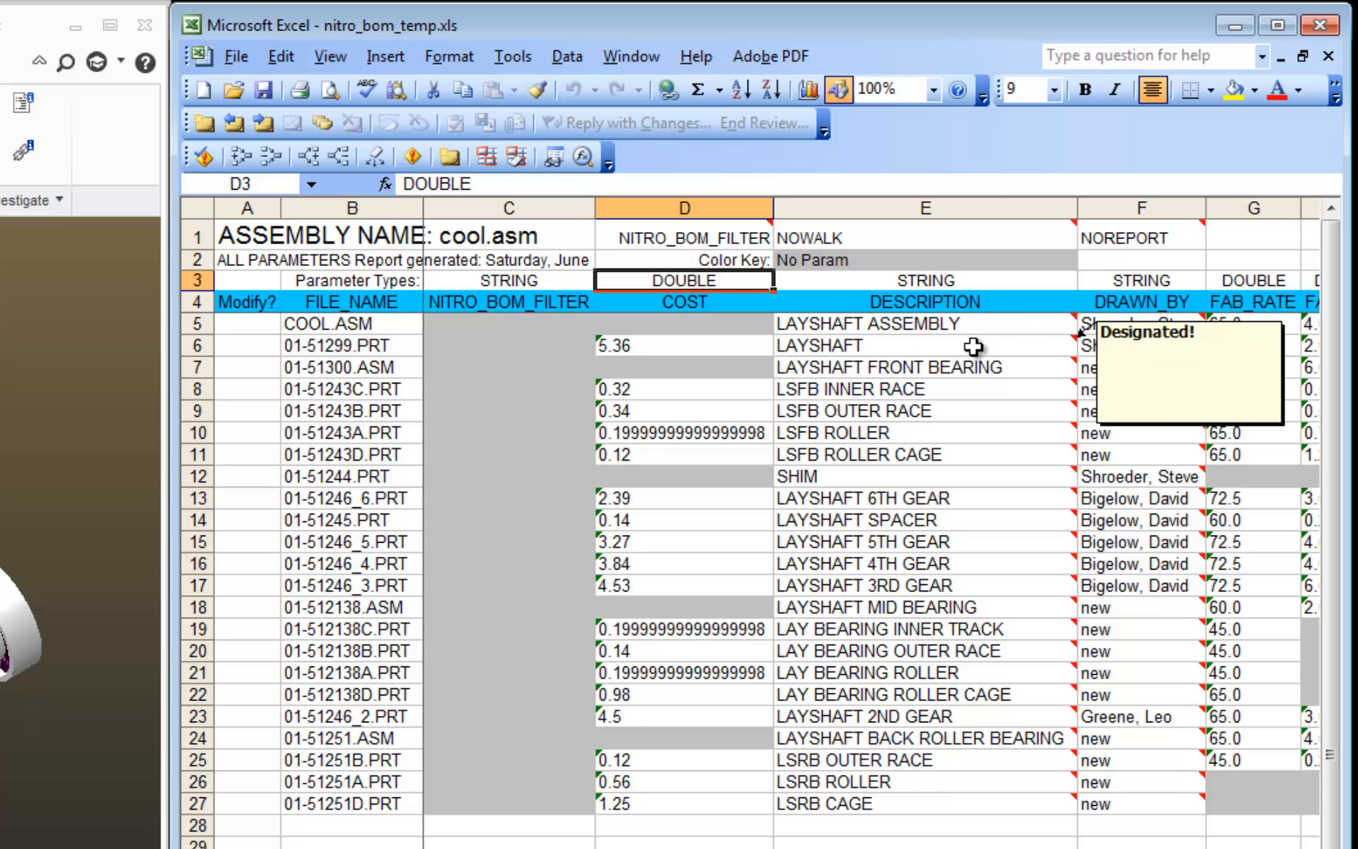
pyautogui.moveTo(974, 369)
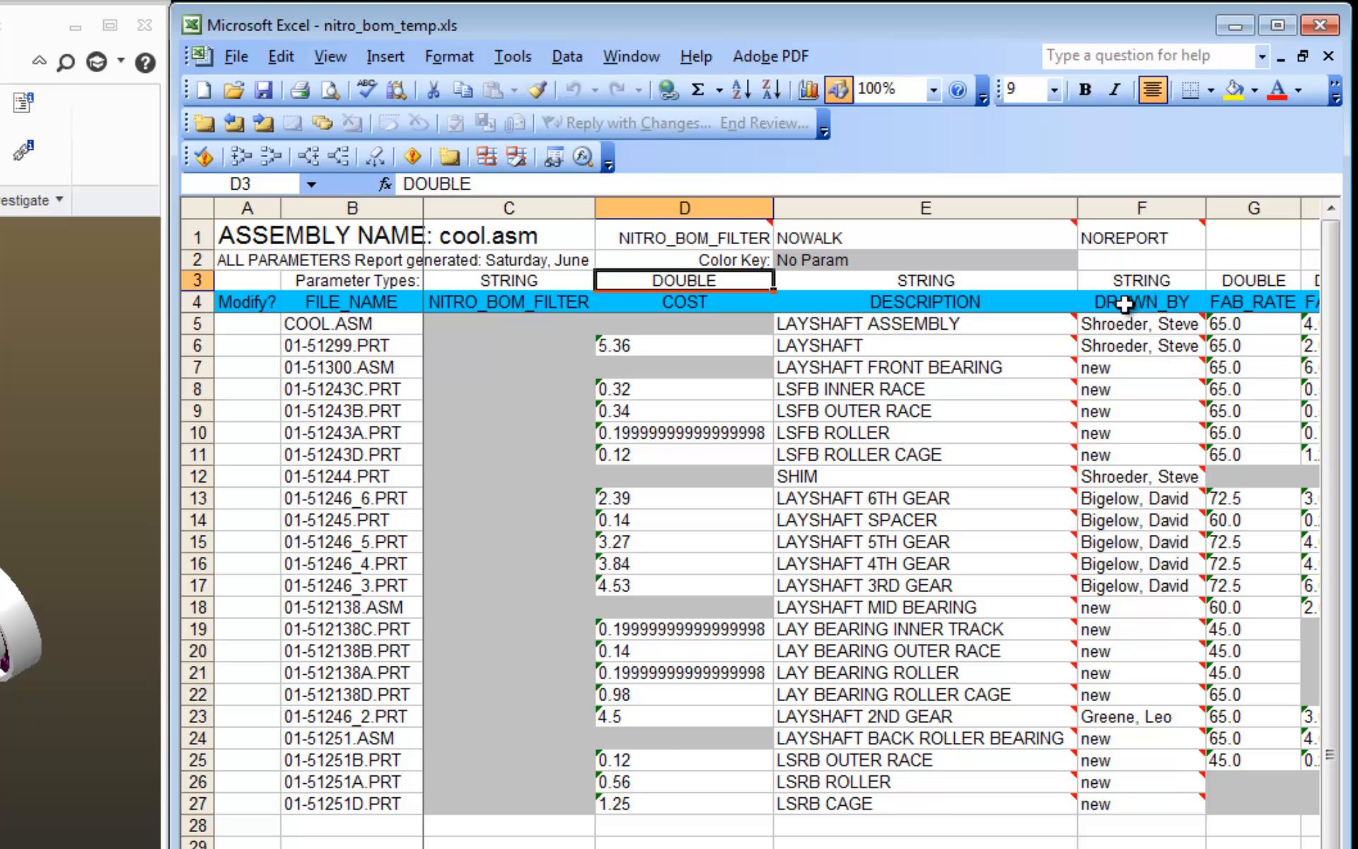
pyautogui.moveTo(1122, 319)
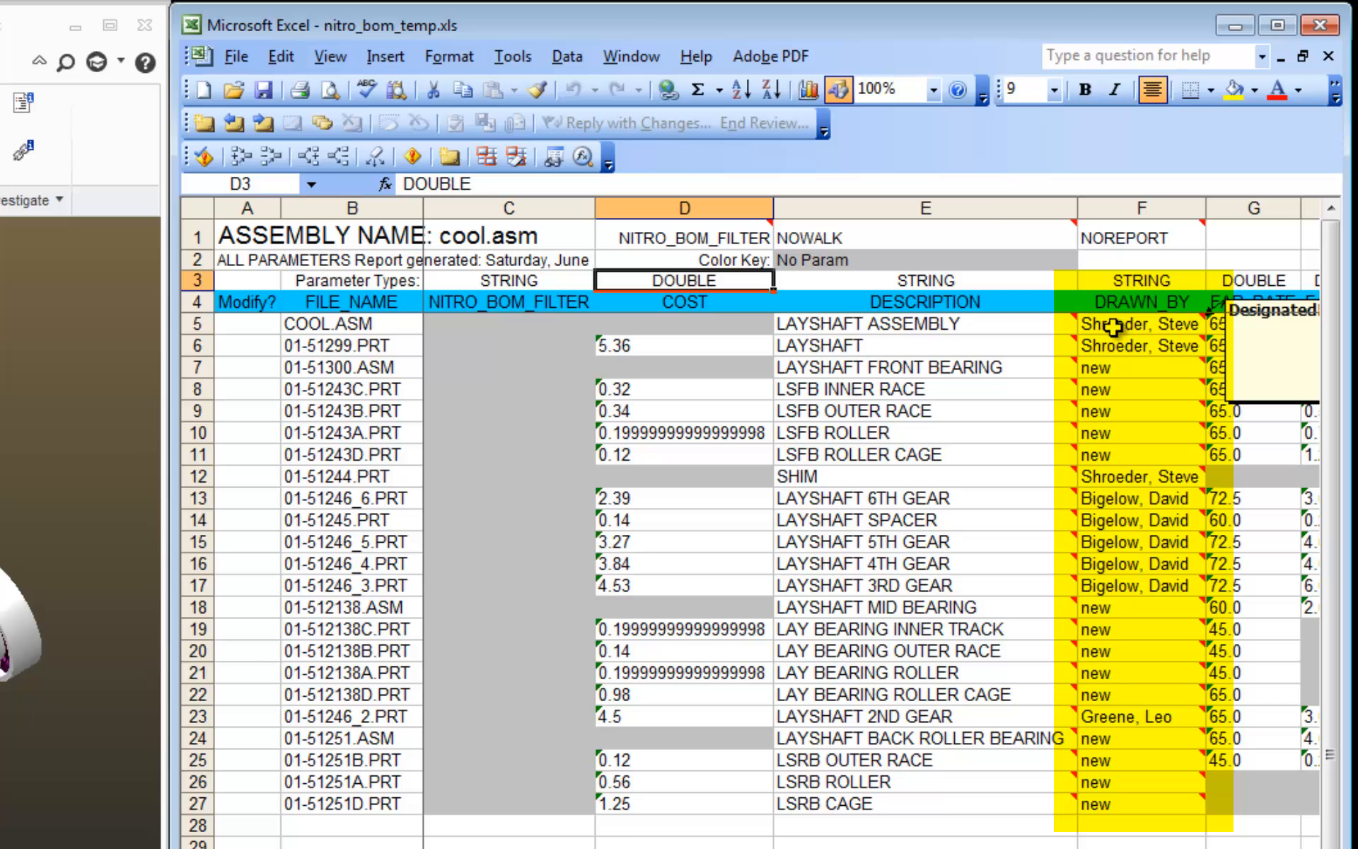
# Replace the DRAWN_BY value for COOL.ASM in F5 with a new drafter's full name.
pyautogui.click(1114, 327)
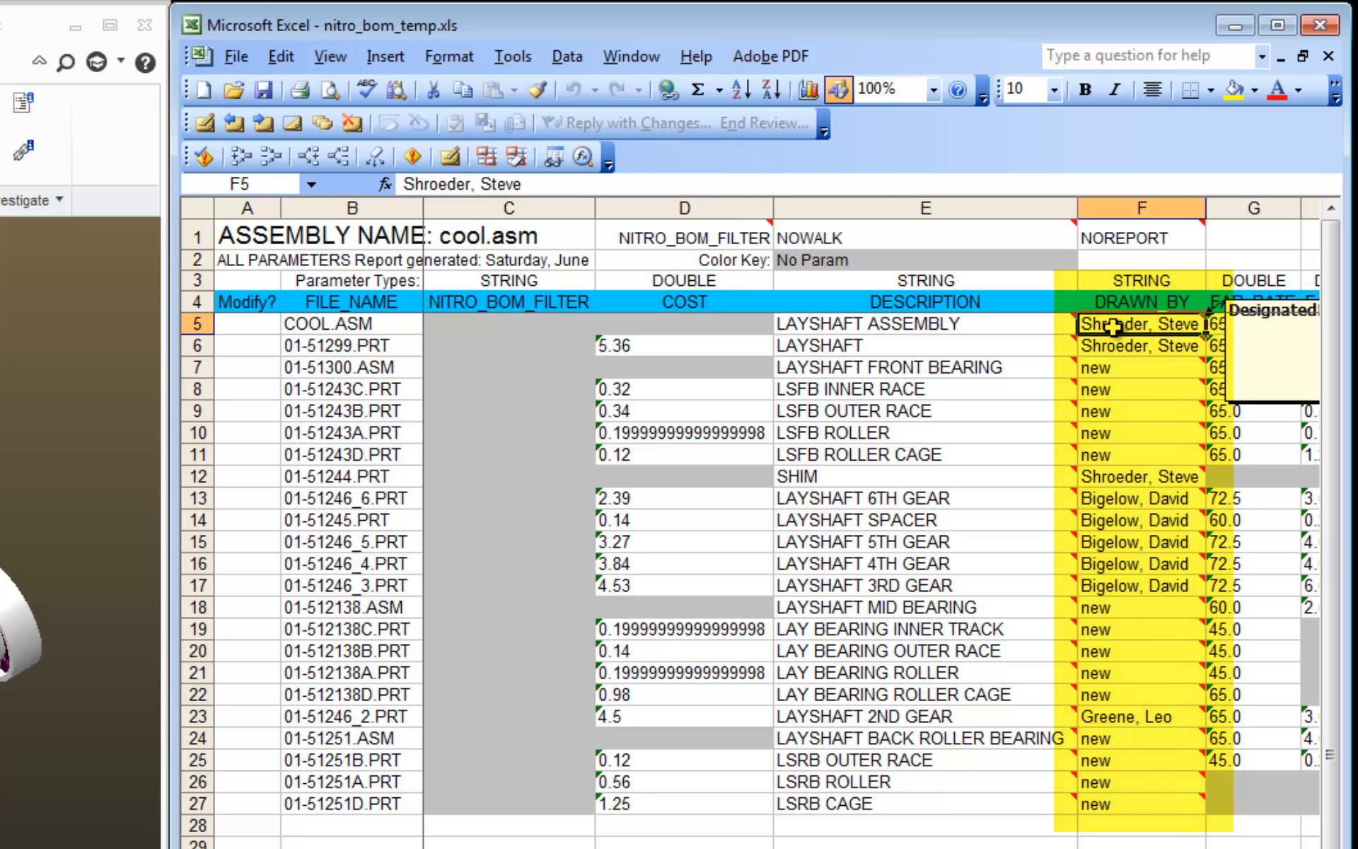
pyautogui.write('Joe Morgan')
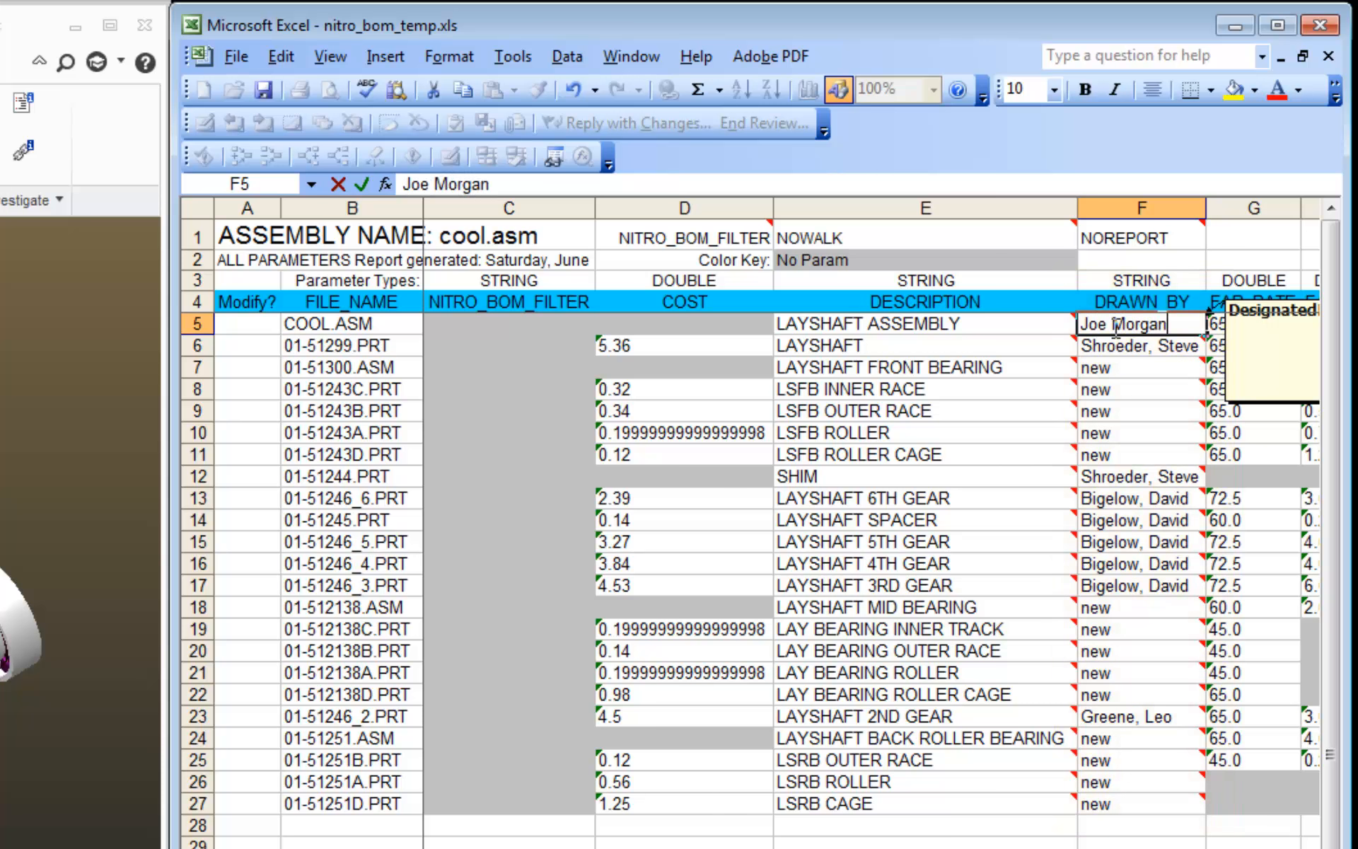
pyautogui.press('Return')
# Copy the drafter's name from F5 down the DRAWN_BY column through F10.
pyautogui.click(1114, 327)
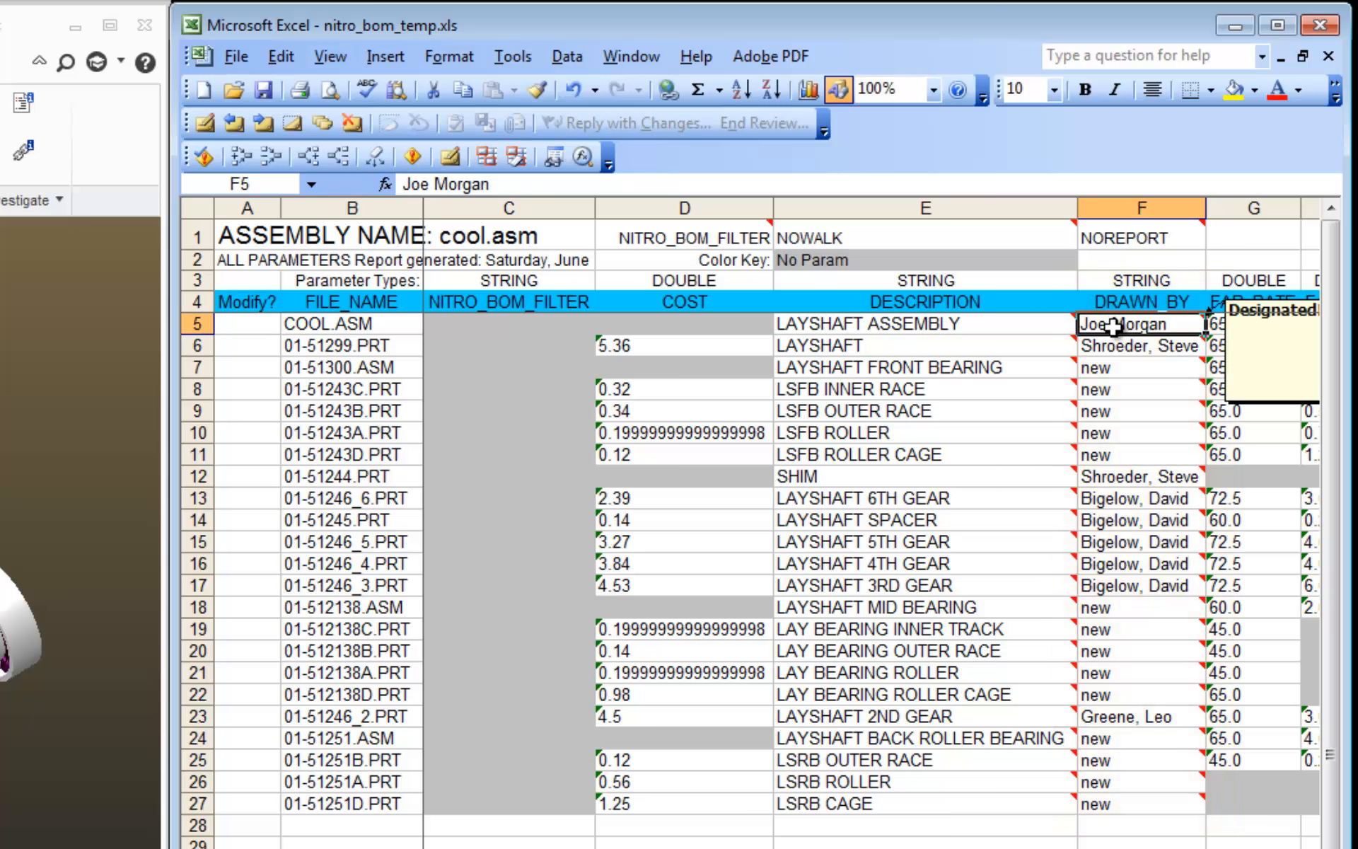
pyautogui.hotkey('ctrl', 'c')
pyautogui.hotkey('shift', 'Down')
pyautogui.hotkey('shift', 'Down')
pyautogui.hotkey('shift', 'Down')
pyautogui.hotkey('shift', 'Down')
pyautogui.hotkey('shift', 'Down')
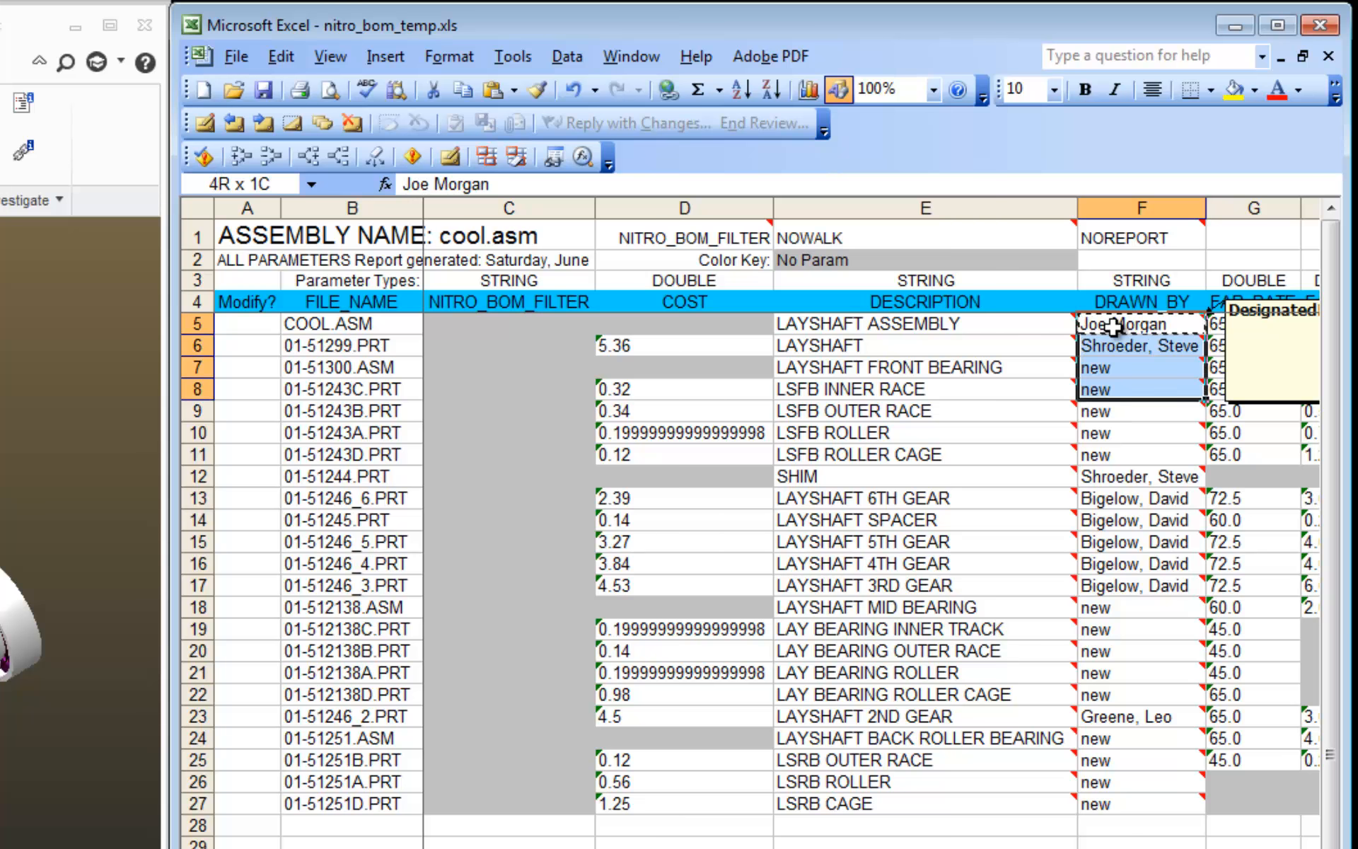
pyautogui.hotkey('ctrl', 'v')
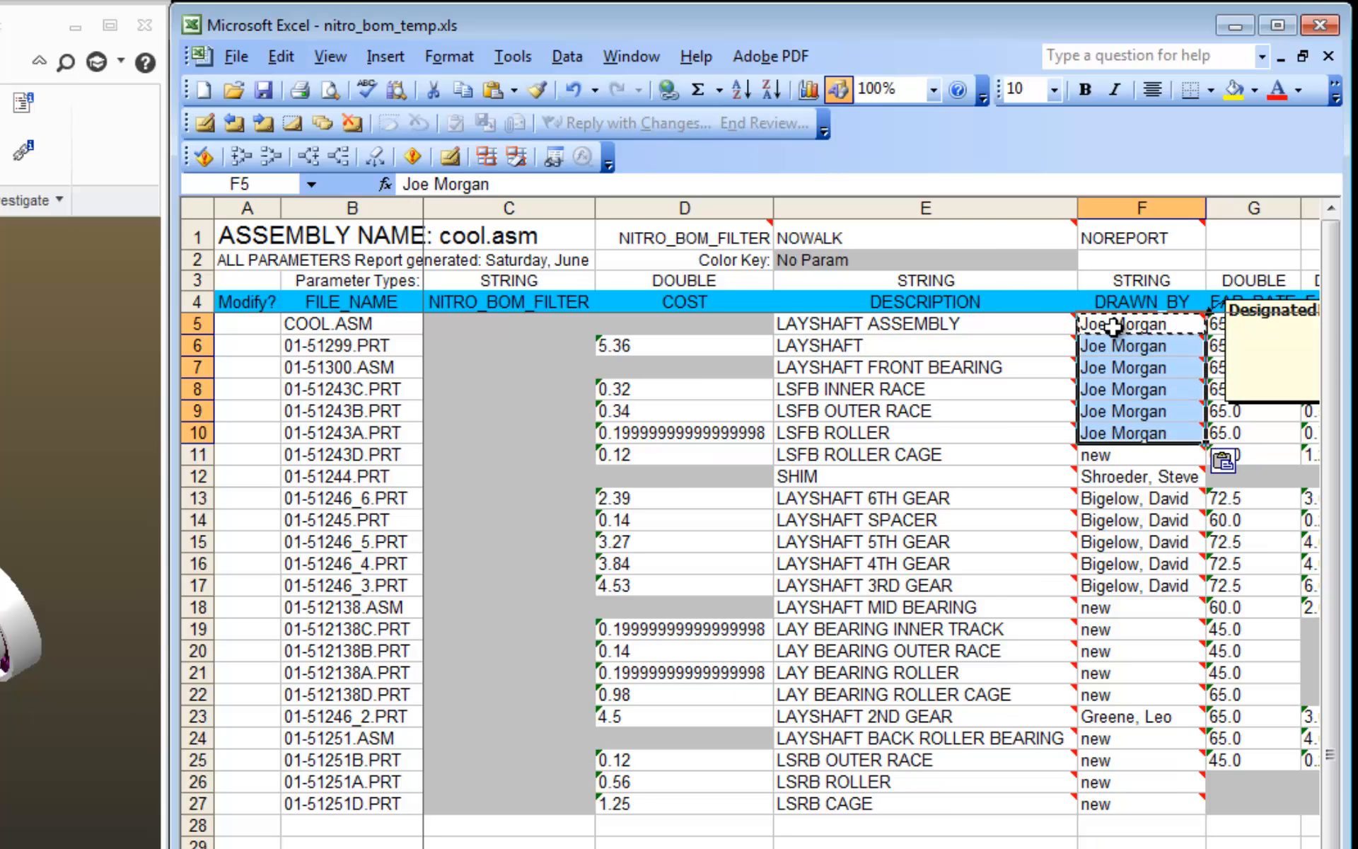
# Enter a second drafter's full name as DRAWN_BY for 01-51243D.PRT in F11.
pyautogui.press('Down')
pyautogui.press('Down')
pyautogui.press('Down')
pyautogui.press('Down')
pyautogui.press('Down')
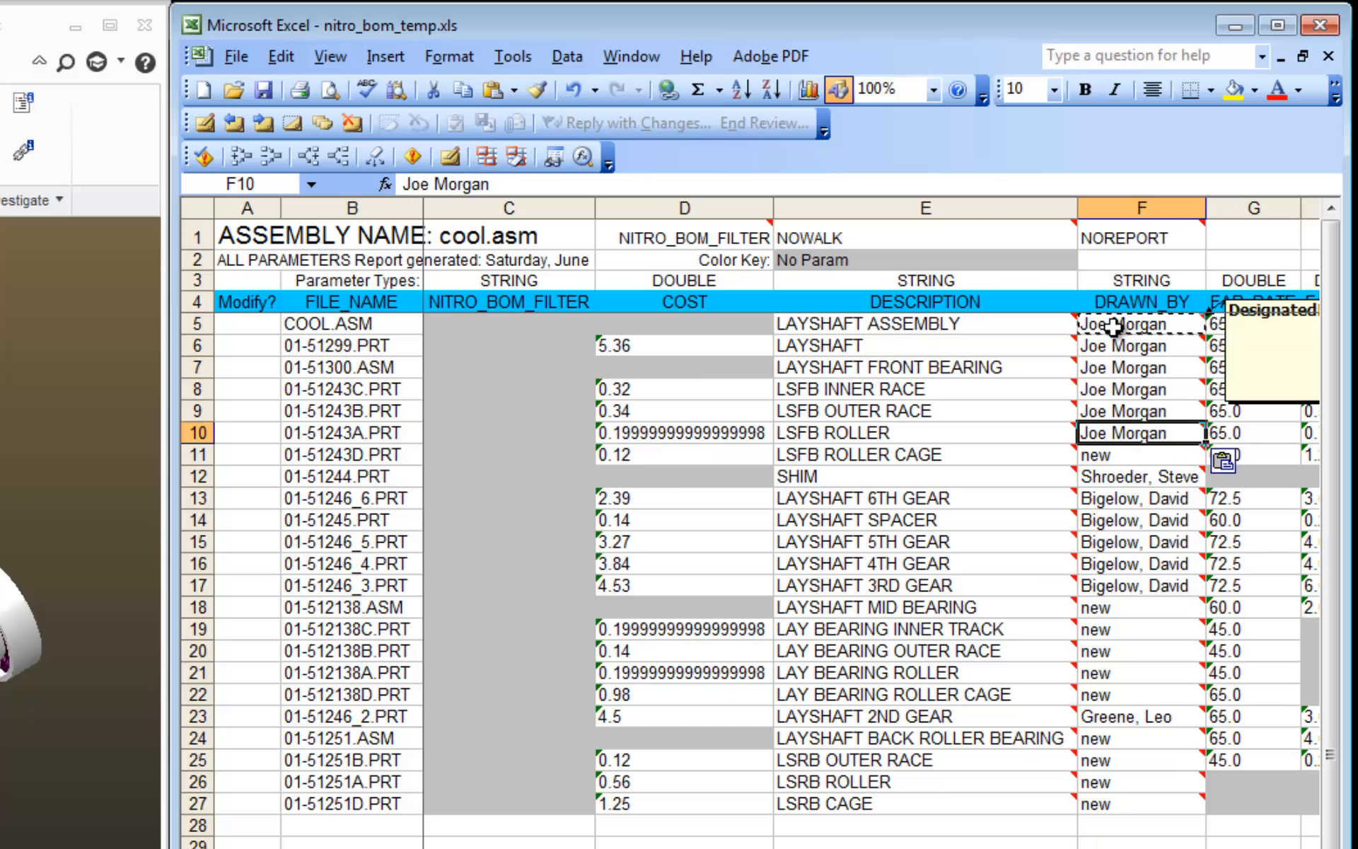
pyautogui.press('Down')
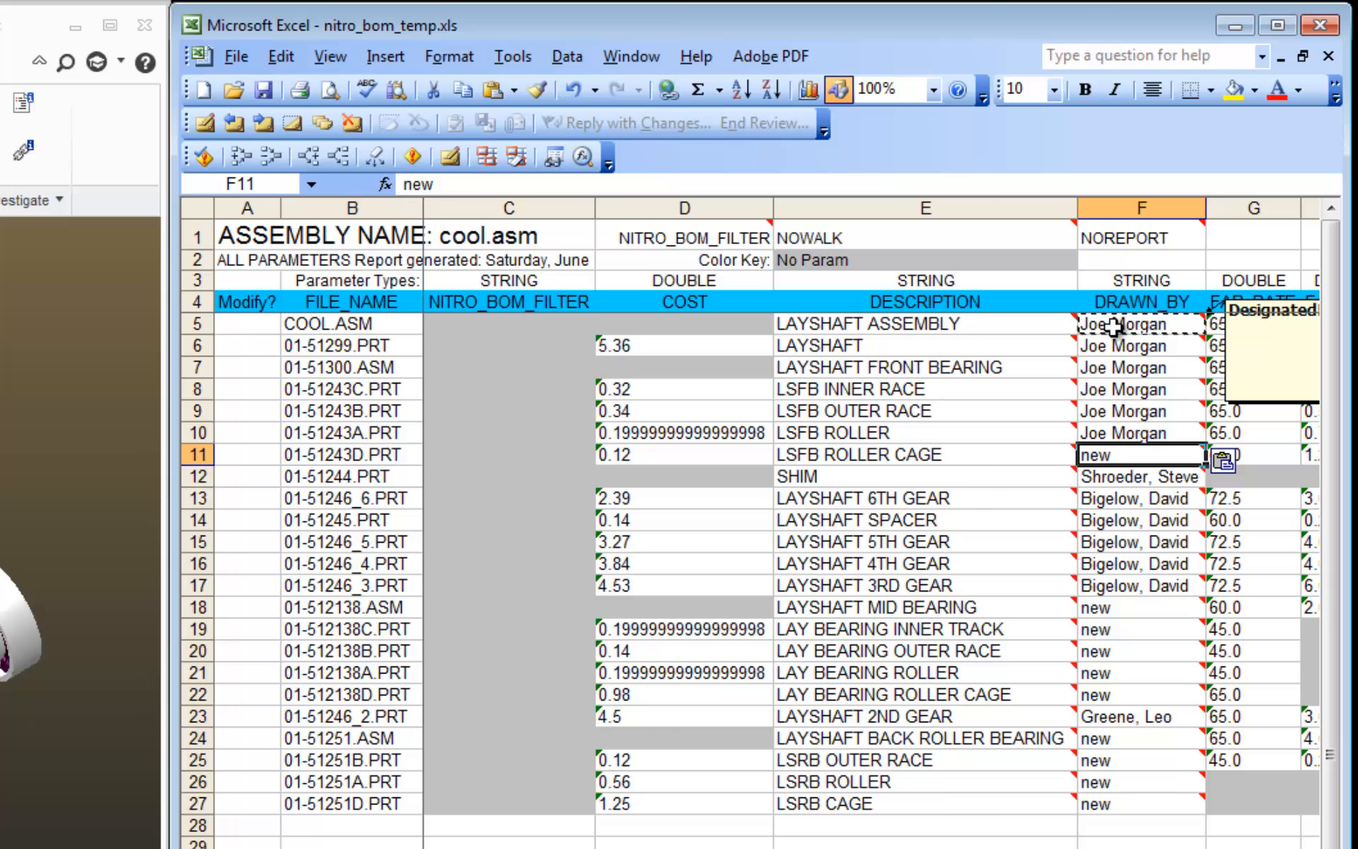
pyautogui.write('R')
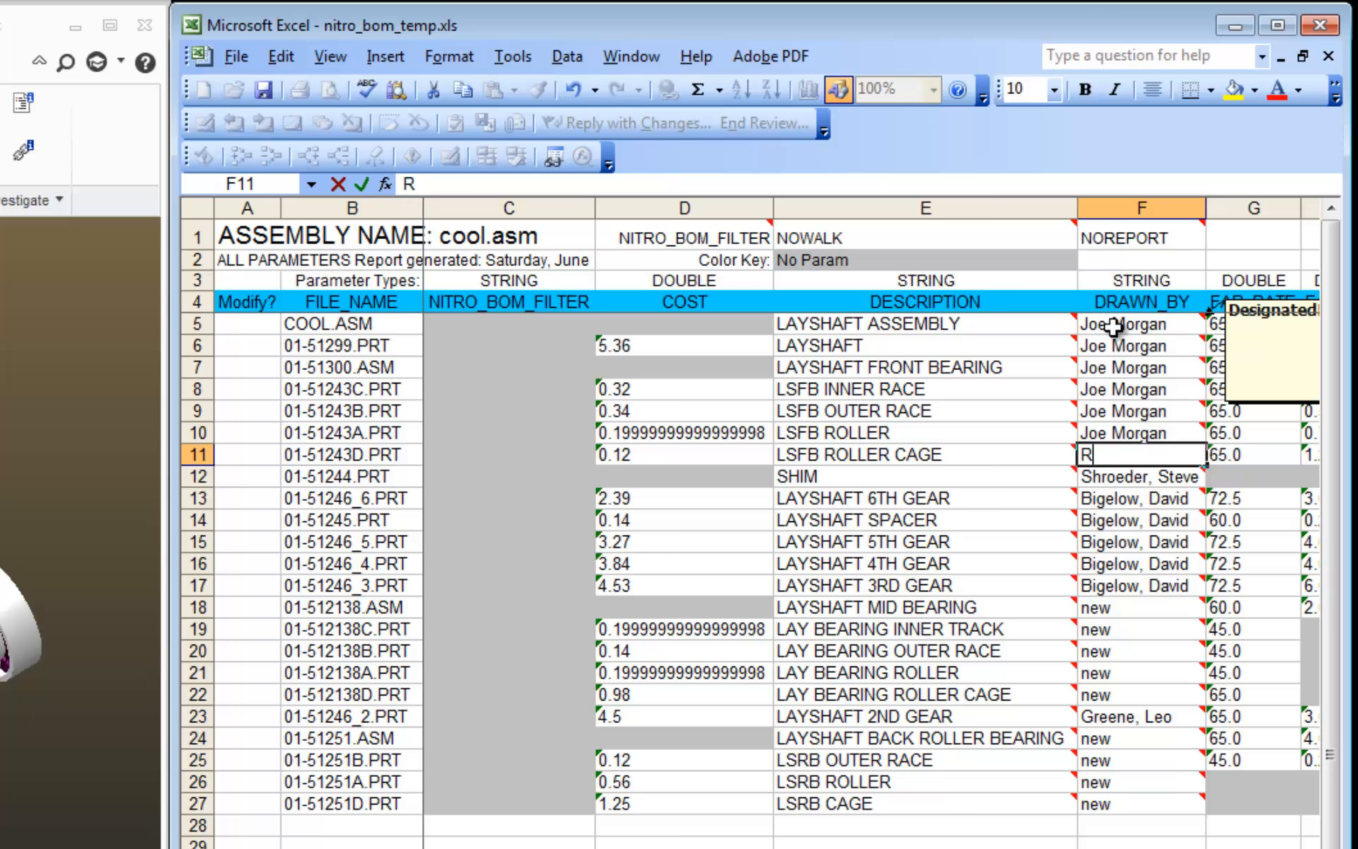
pyautogui.write('eggie Jackson')
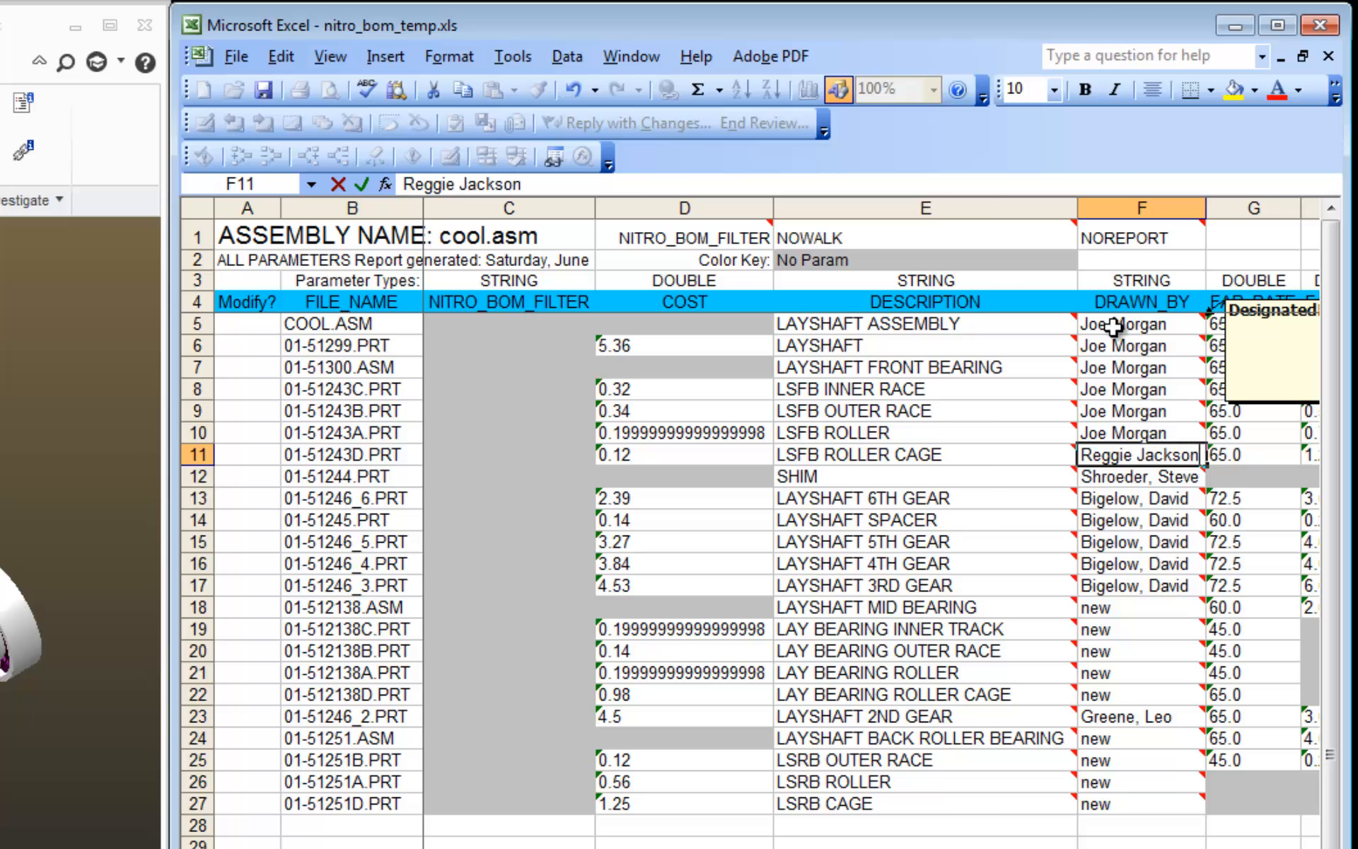
pyautogui.press('Return')
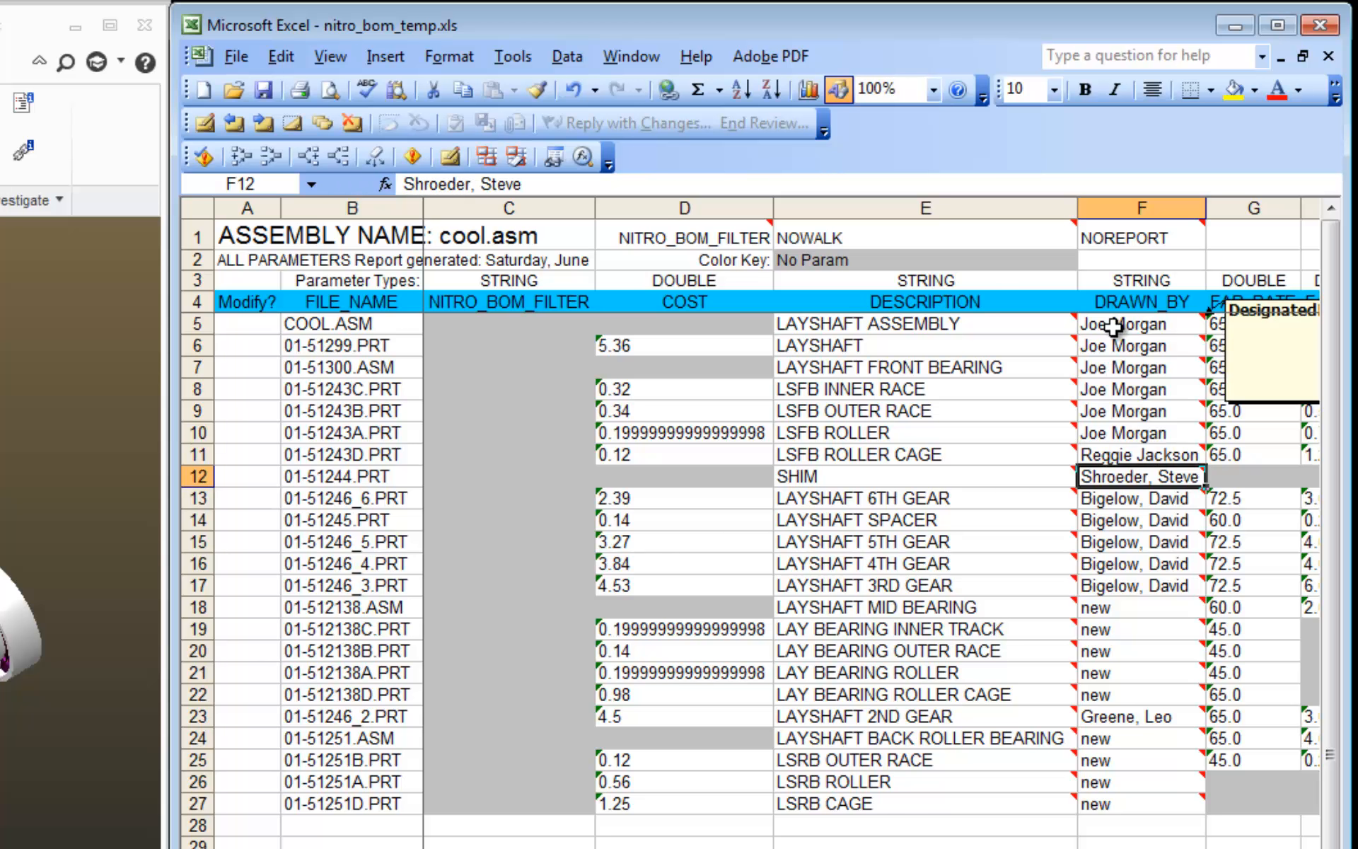
# Copy the second drafter's name from F11 down the DRAWN_BY column through F19.
pyautogui.press('Up')
pyautogui.hotkey('ctrl', 'c')
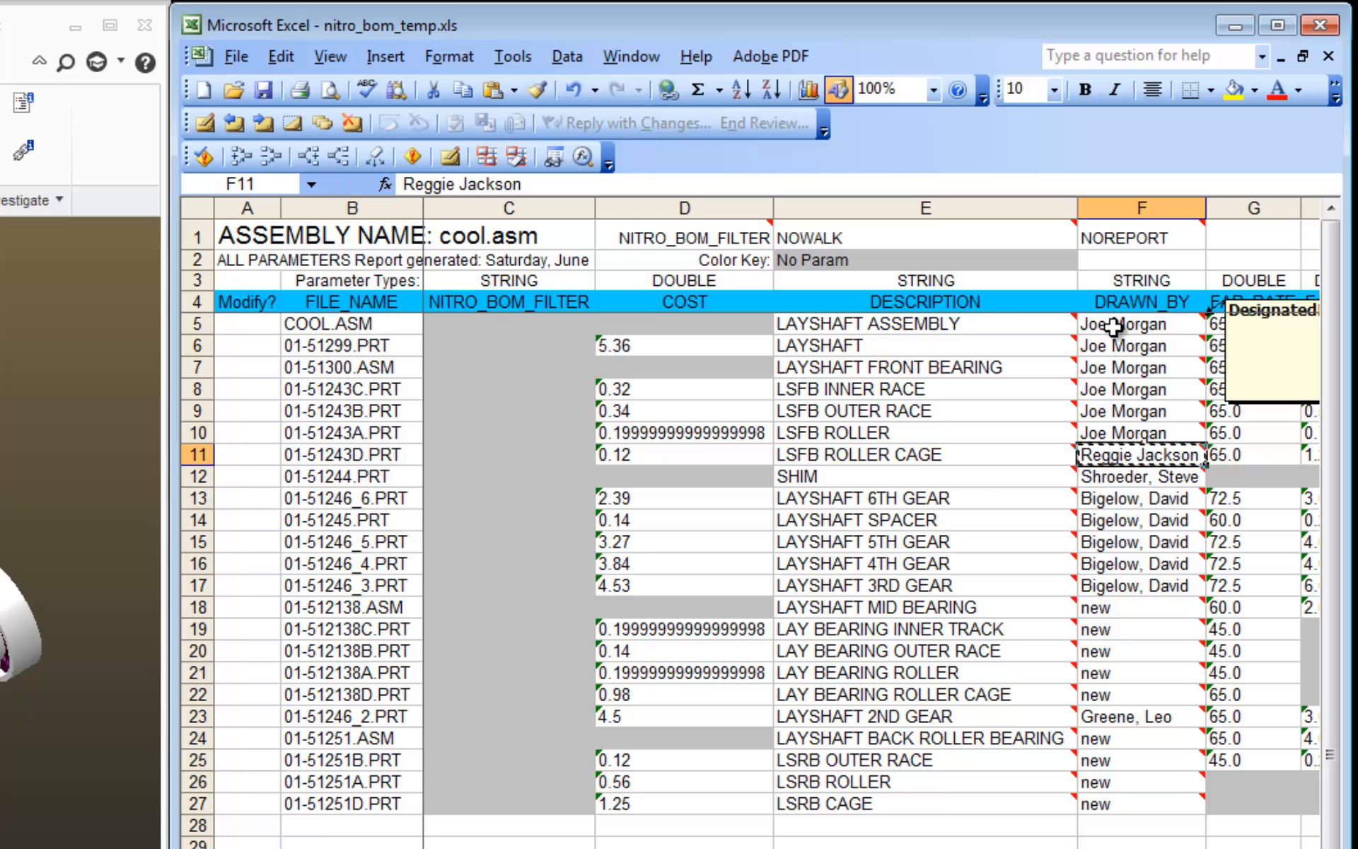
pyautogui.hotkey('shift', 'Down')
pyautogui.hotkey('shift', 'Down')
pyautogui.hotkey('shift', 'Down')
pyautogui.hotkey('shift', 'Down')
pyautogui.hotkey('shift', 'Down')
pyautogui.hotkey('shift', 'Down')
pyautogui.hotkey('shift', 'Down')
pyautogui.hotkey('shift', 'Down')
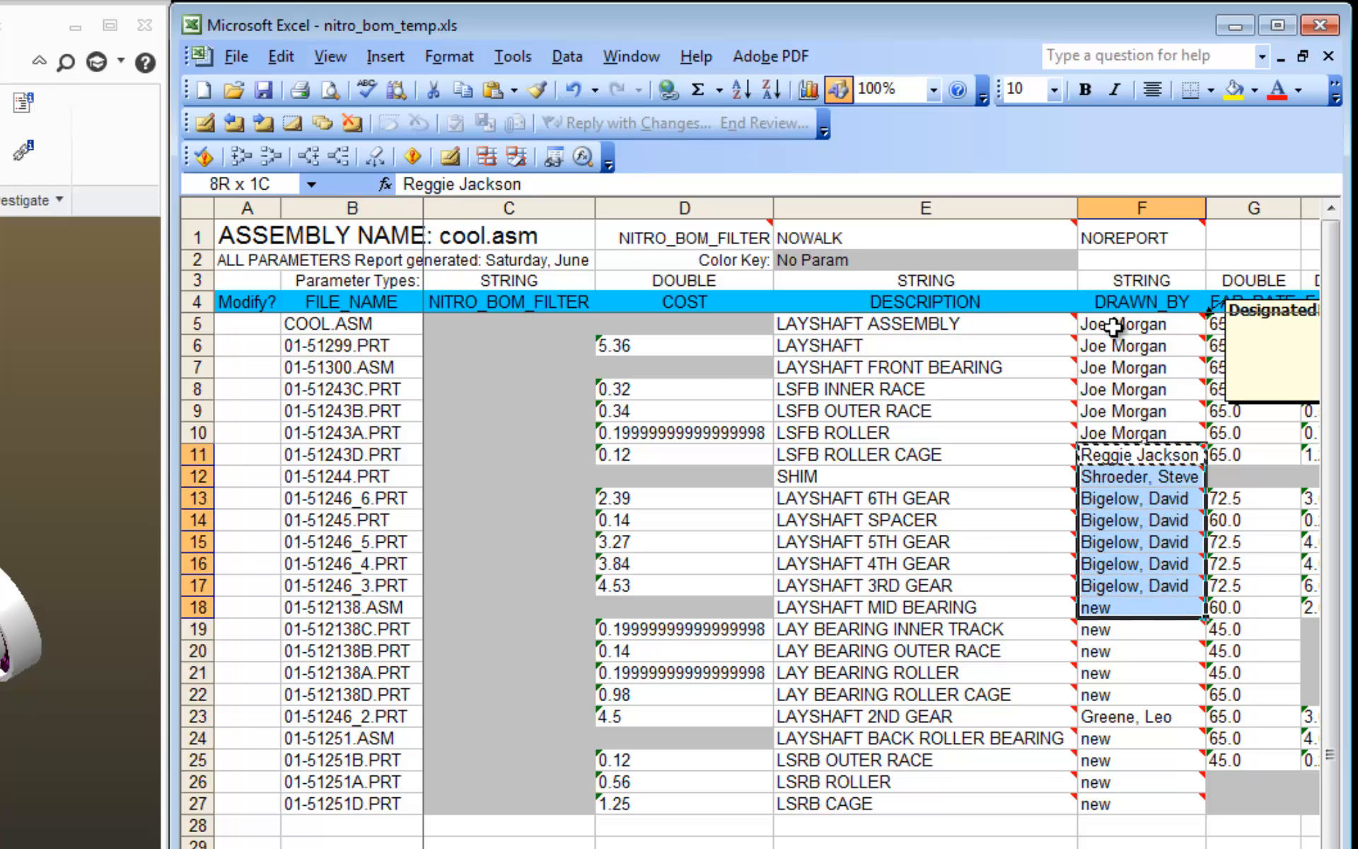
pyautogui.hotkey('ctrl', 'v')
# Enter a third drafter's full name as DRAWN_BY for 01-512138B.PRT in F20.
pyautogui.press('Down')
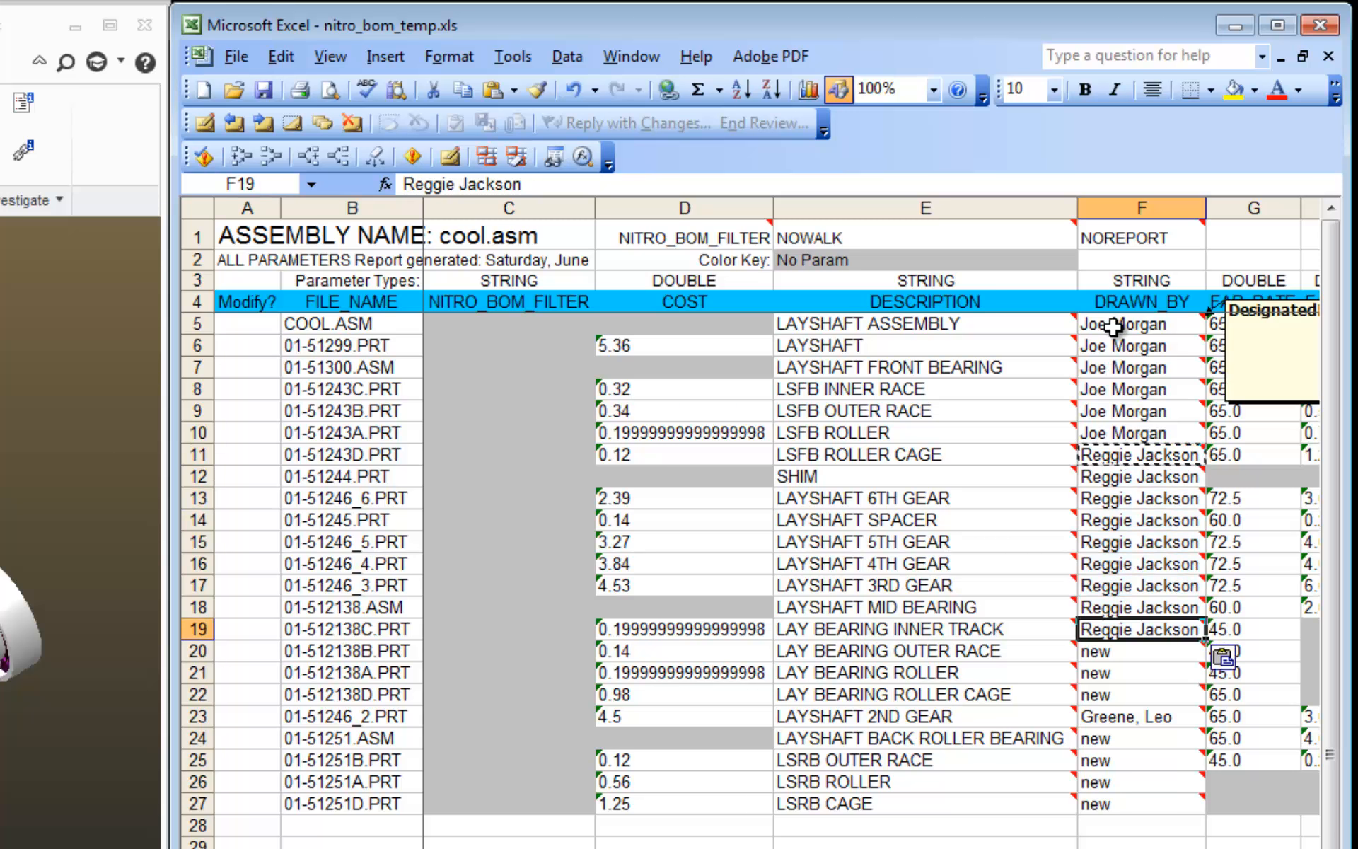
pyautogui.press('Down')
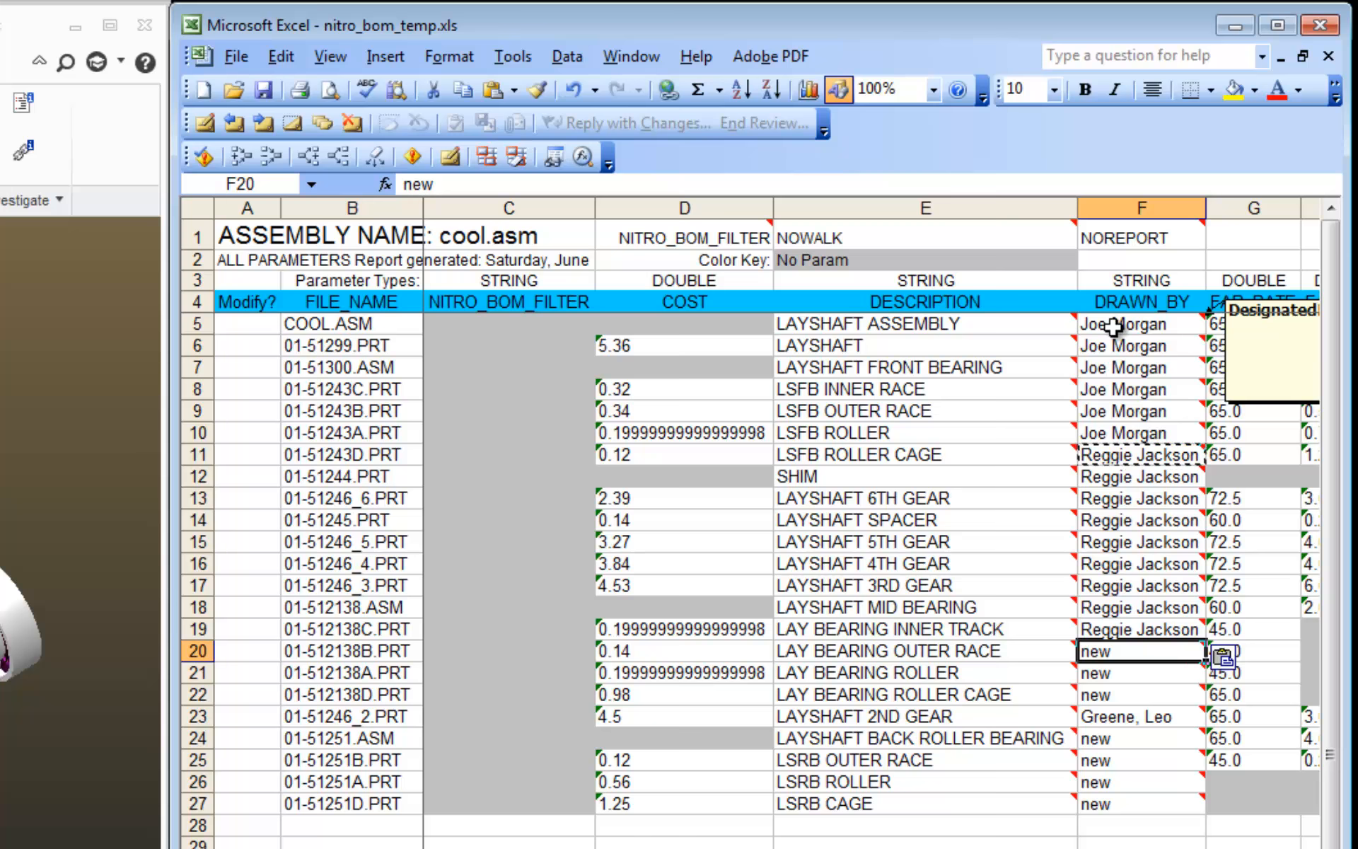
pyautogui.write('Geo')
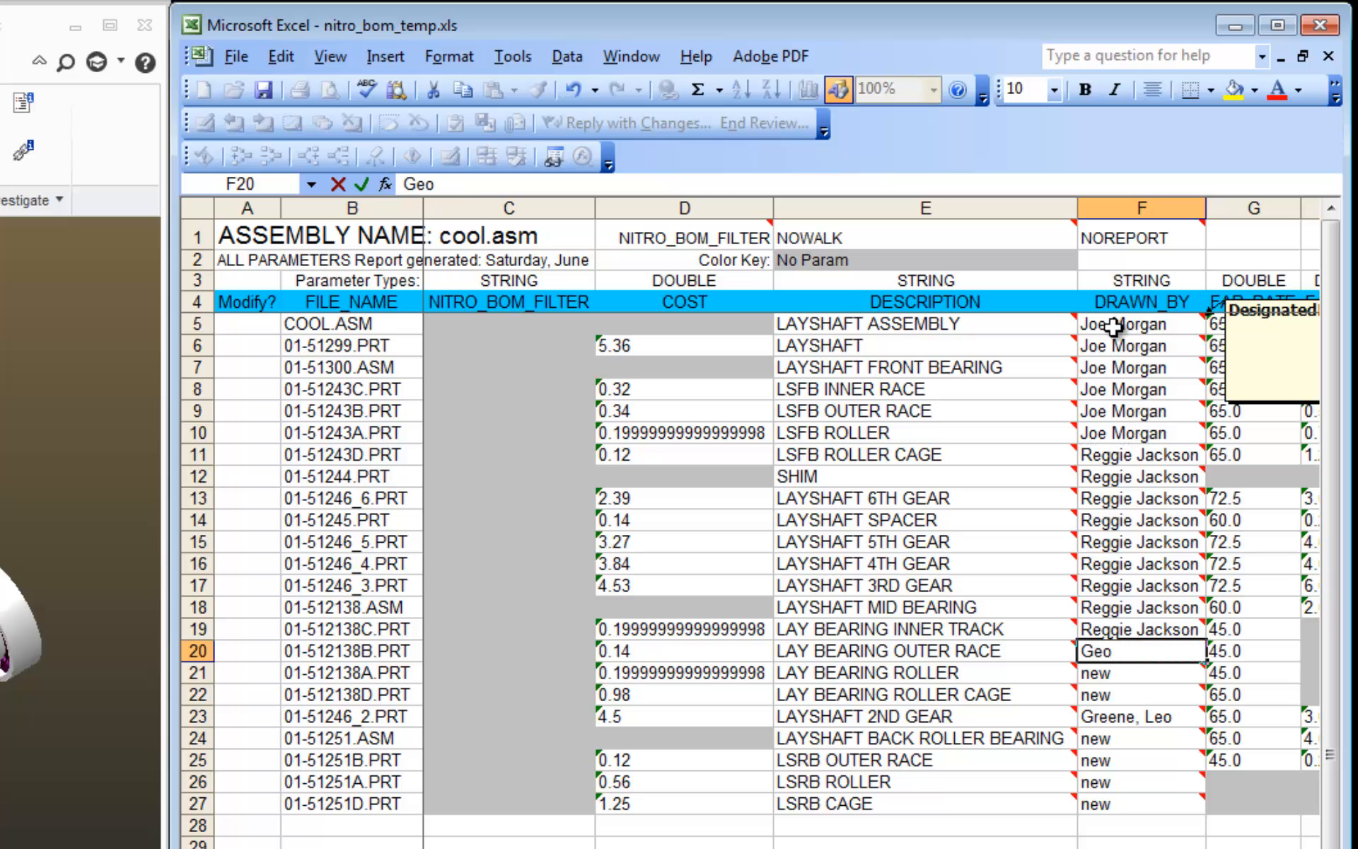
pyautogui.write('rge Herman')
pyautogui.press('Return')
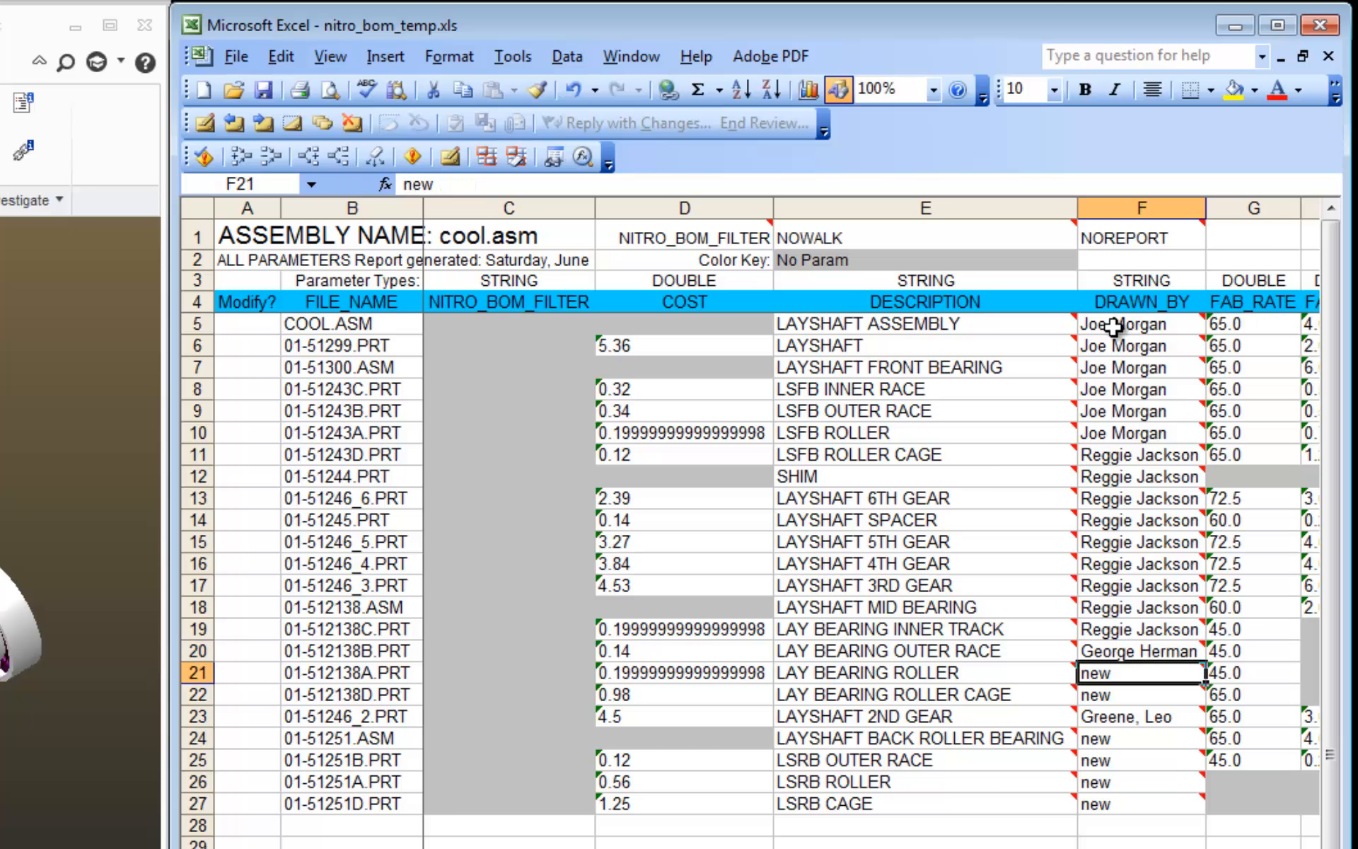
# Copy the third drafter's name from F20 down the DRAWN_BY column through F27.
pyautogui.press('Up')
pyautogui.hotkey('ctrl', 'c')
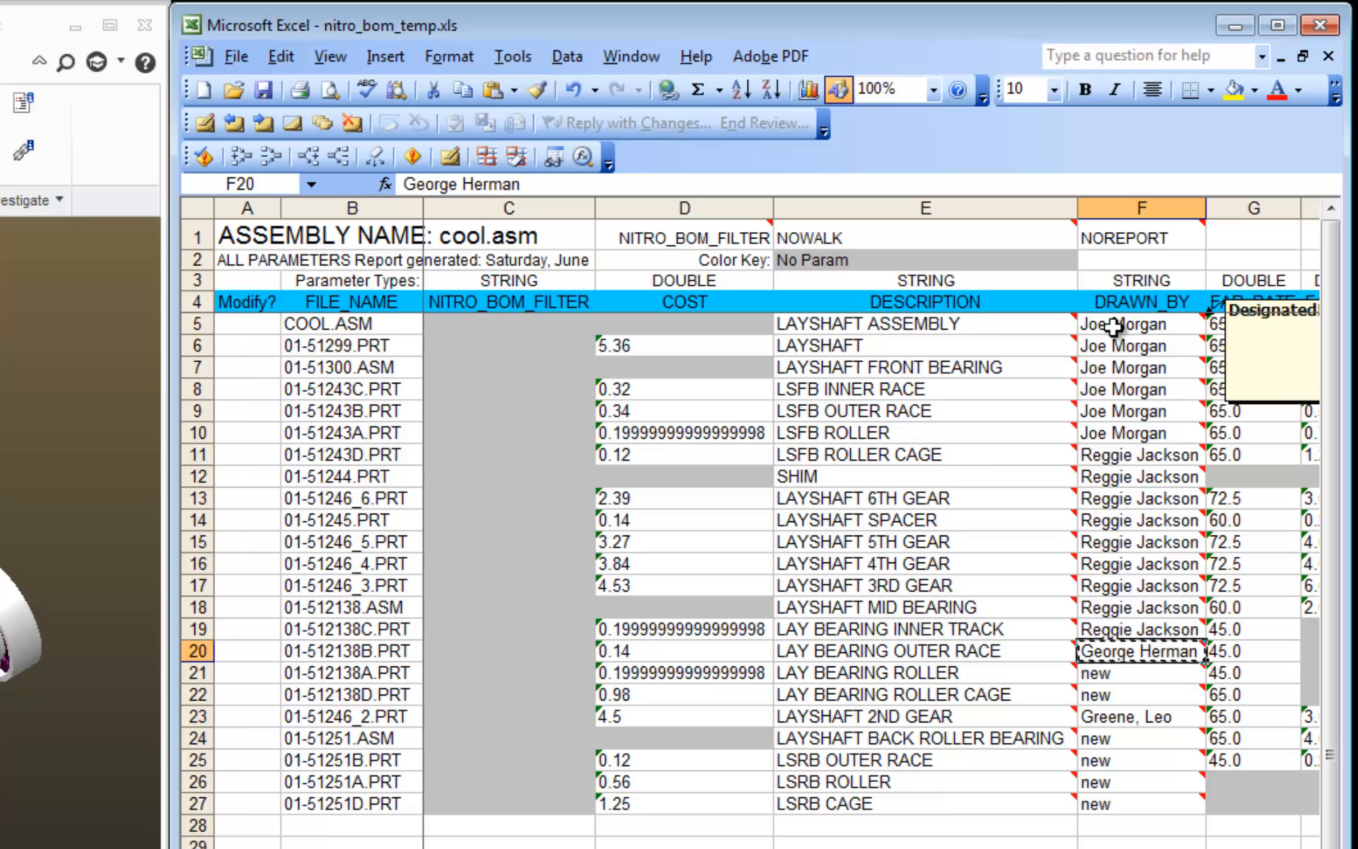
pyautogui.hotkey('shift', 'Down')
pyautogui.hotkey('shift', 'Down')
pyautogui.hotkey('shift', 'Down')
pyautogui.hotkey('shift', 'Down')
pyautogui.hotkey('shift', 'Down')
pyautogui.hotkey('shift', 'Down')
pyautogui.hotkey('shift', 'Down')
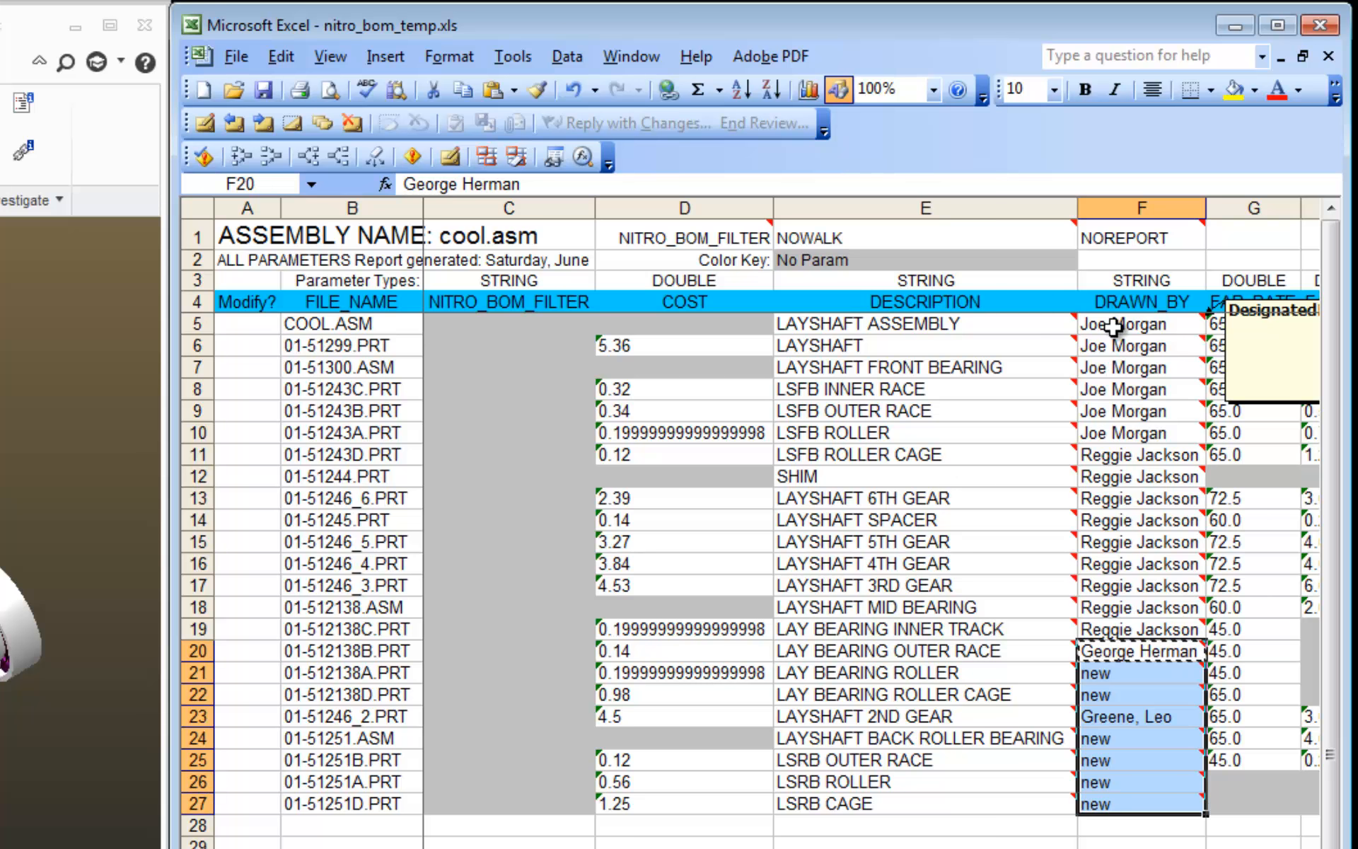
pyautogui.hotkey('ctrl', 'v')
pyautogui.press('Escape')
pyautogui.press('Down')
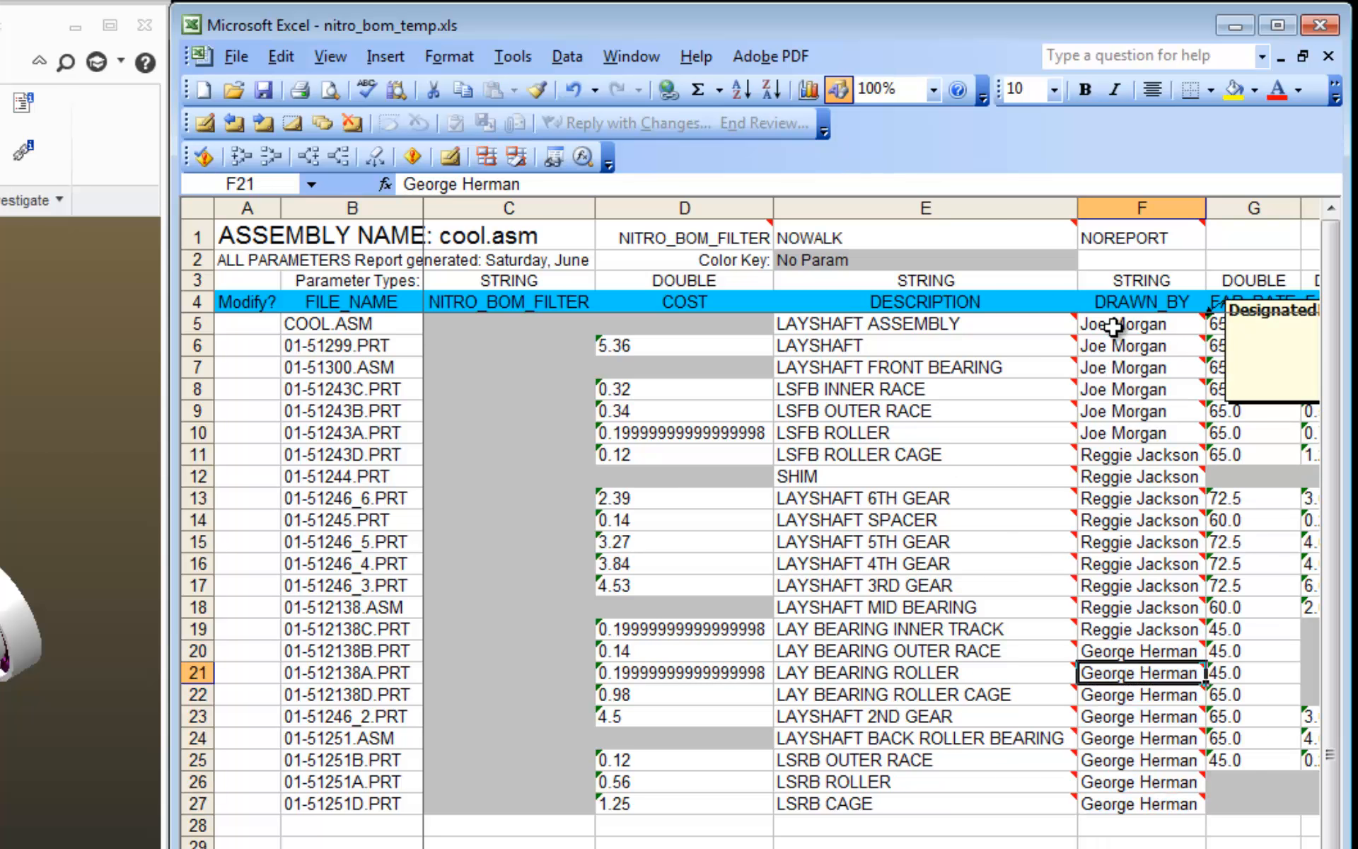
pyautogui.click(707, 848)
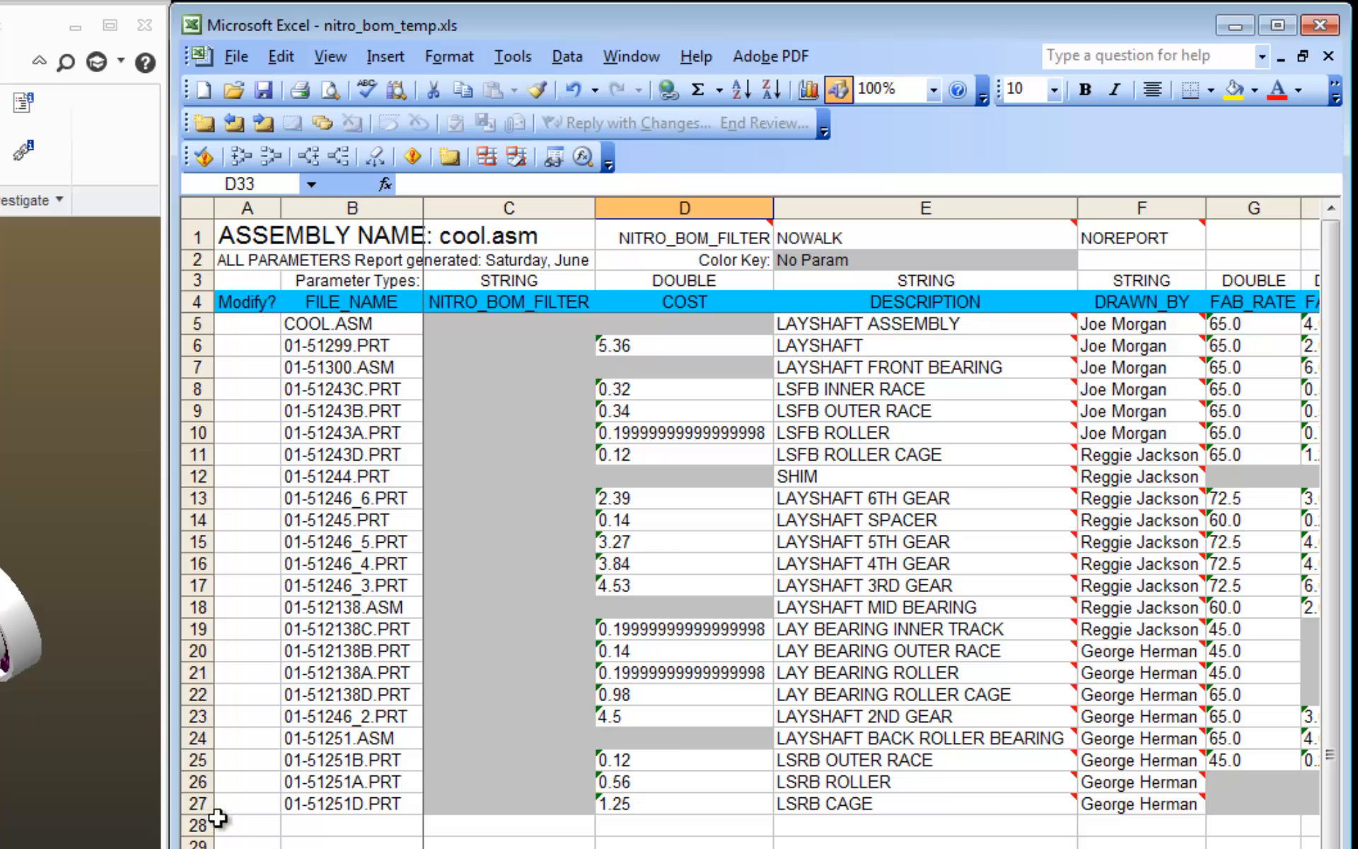
# Mark all models for modification by entering x in the Modify? column from A5 through A27.
pyautogui.moveTo(1146, 367)
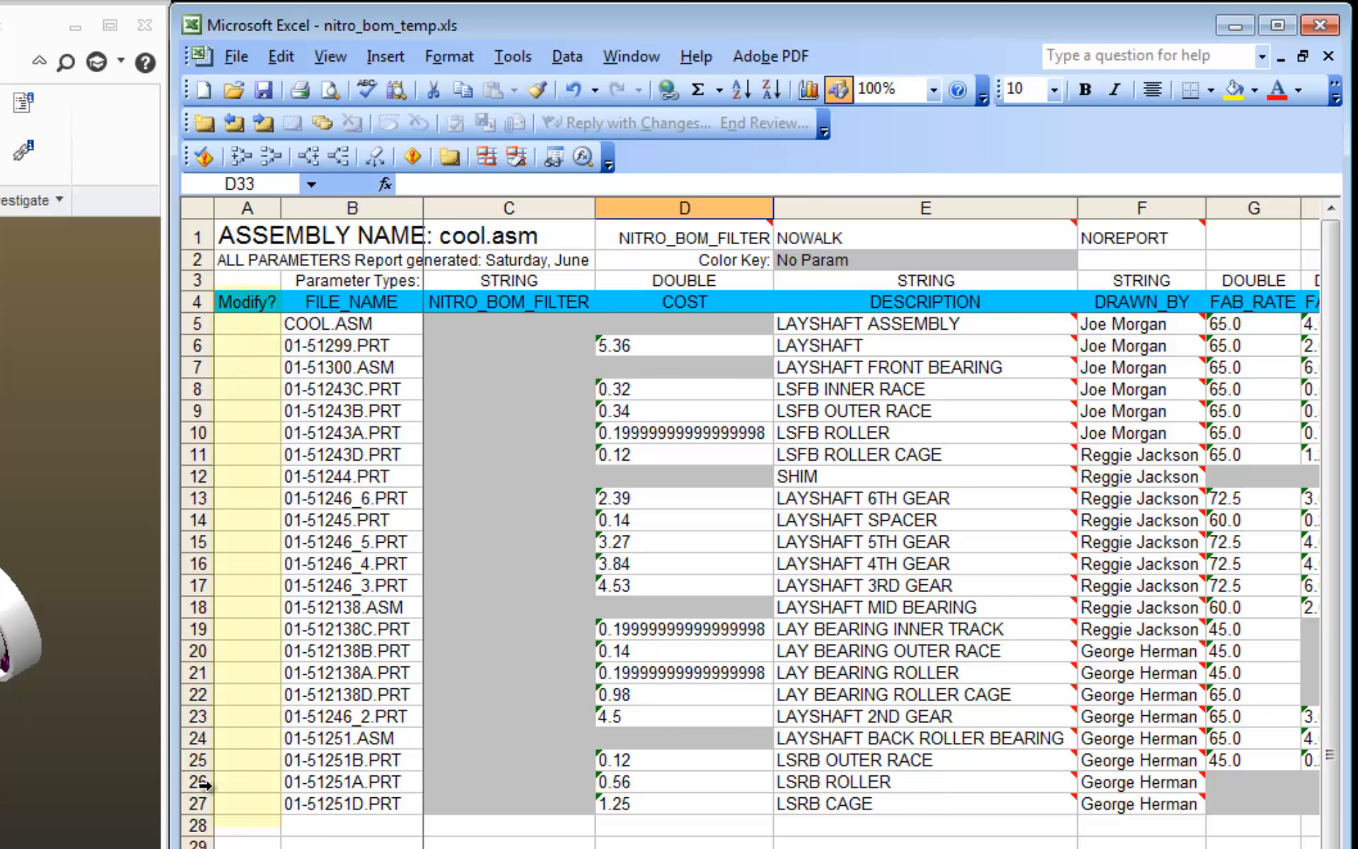
pyautogui.click(258, 324)
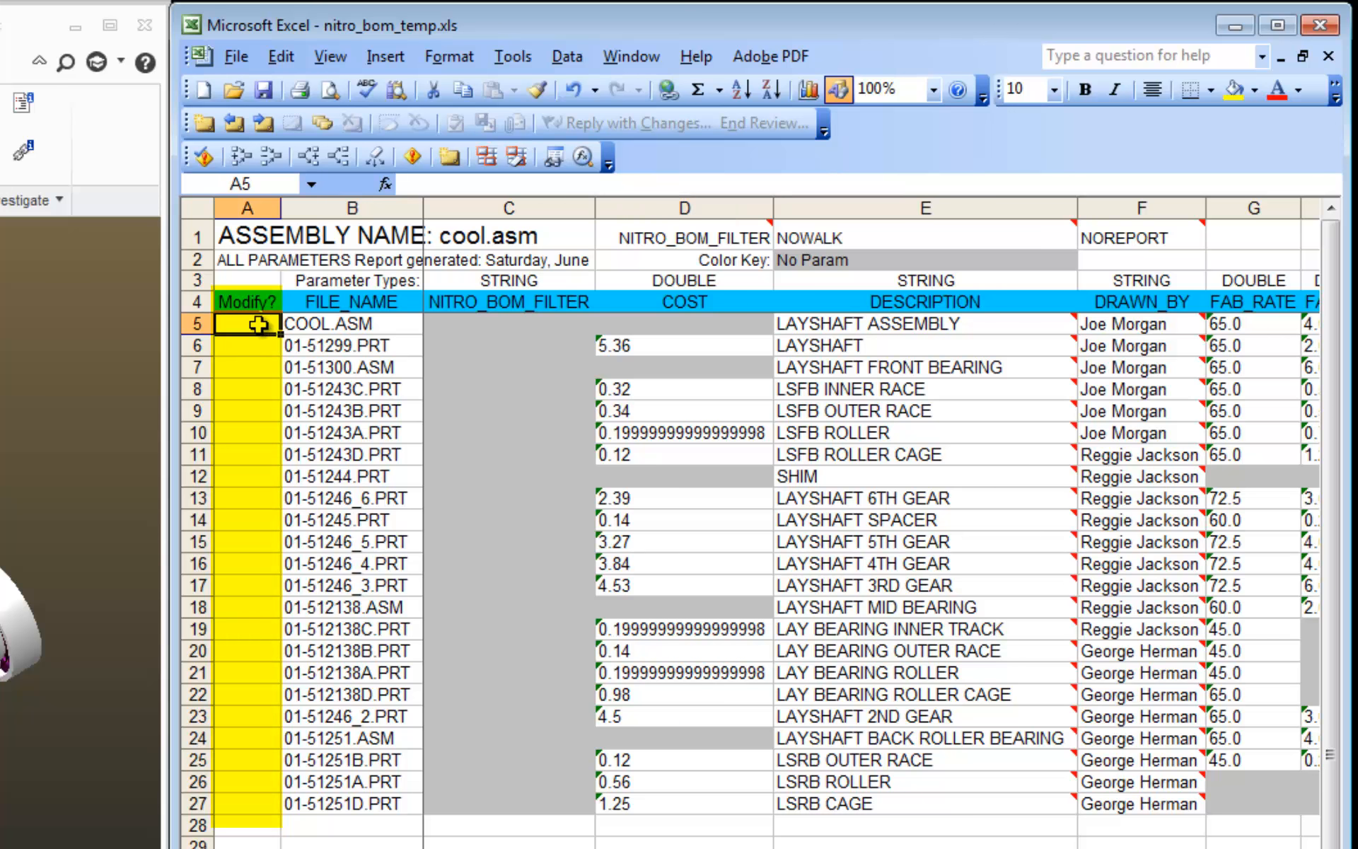
pyautogui.write('x')
pyautogui.press('Return')
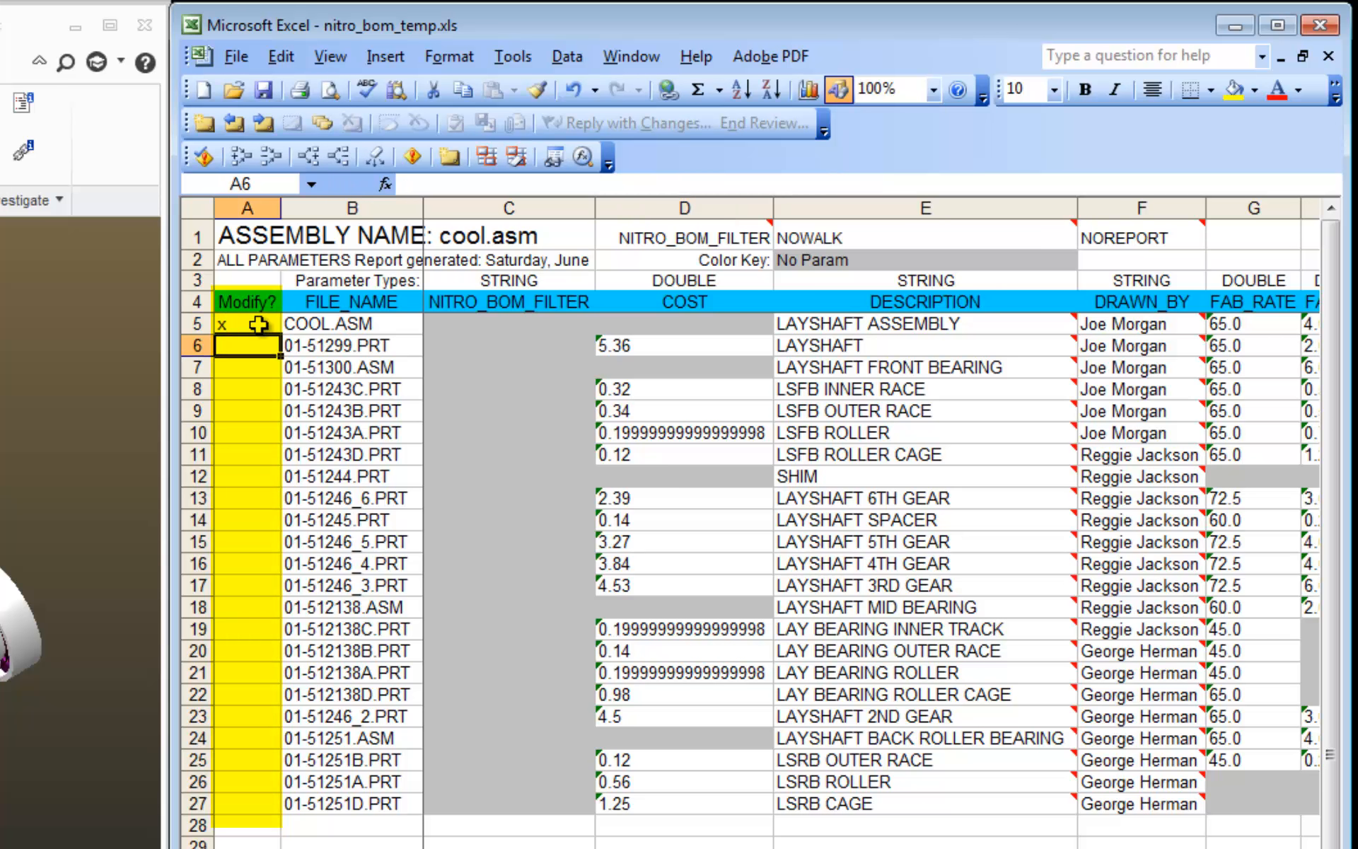
pyautogui.click(258, 324)
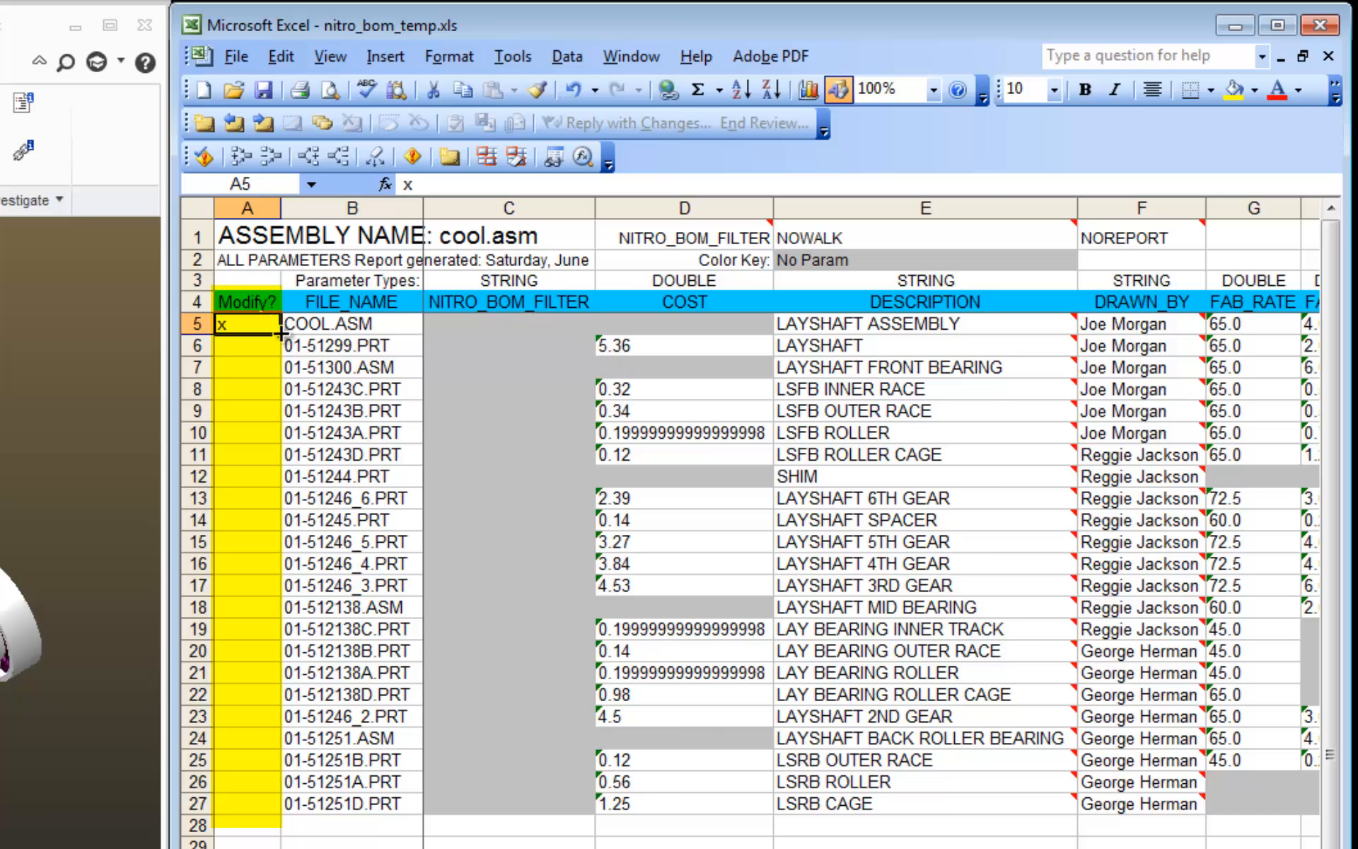
pyautogui.moveTo(281, 334); pyautogui.dragTo(281, 815)
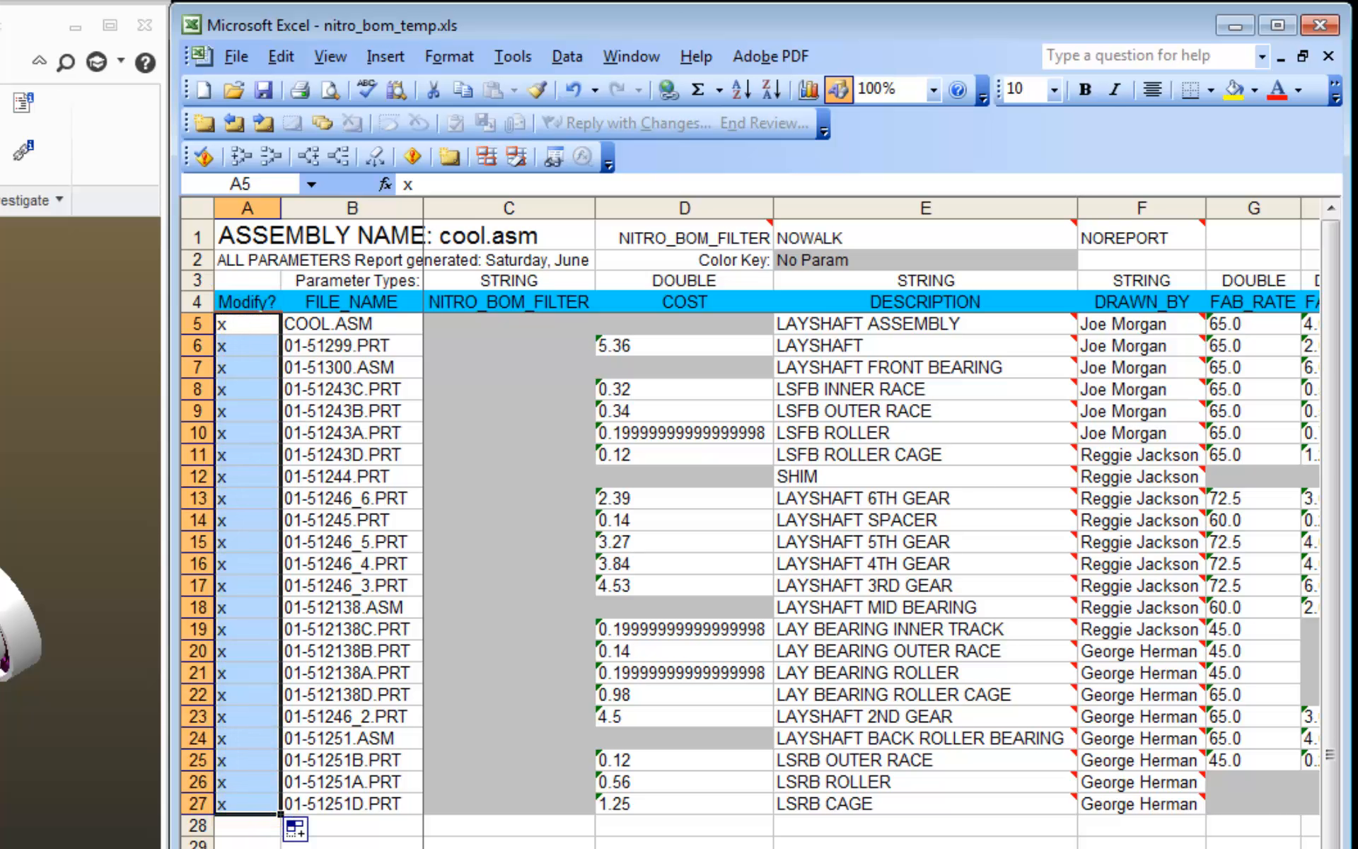
pyautogui.click(482, 847)
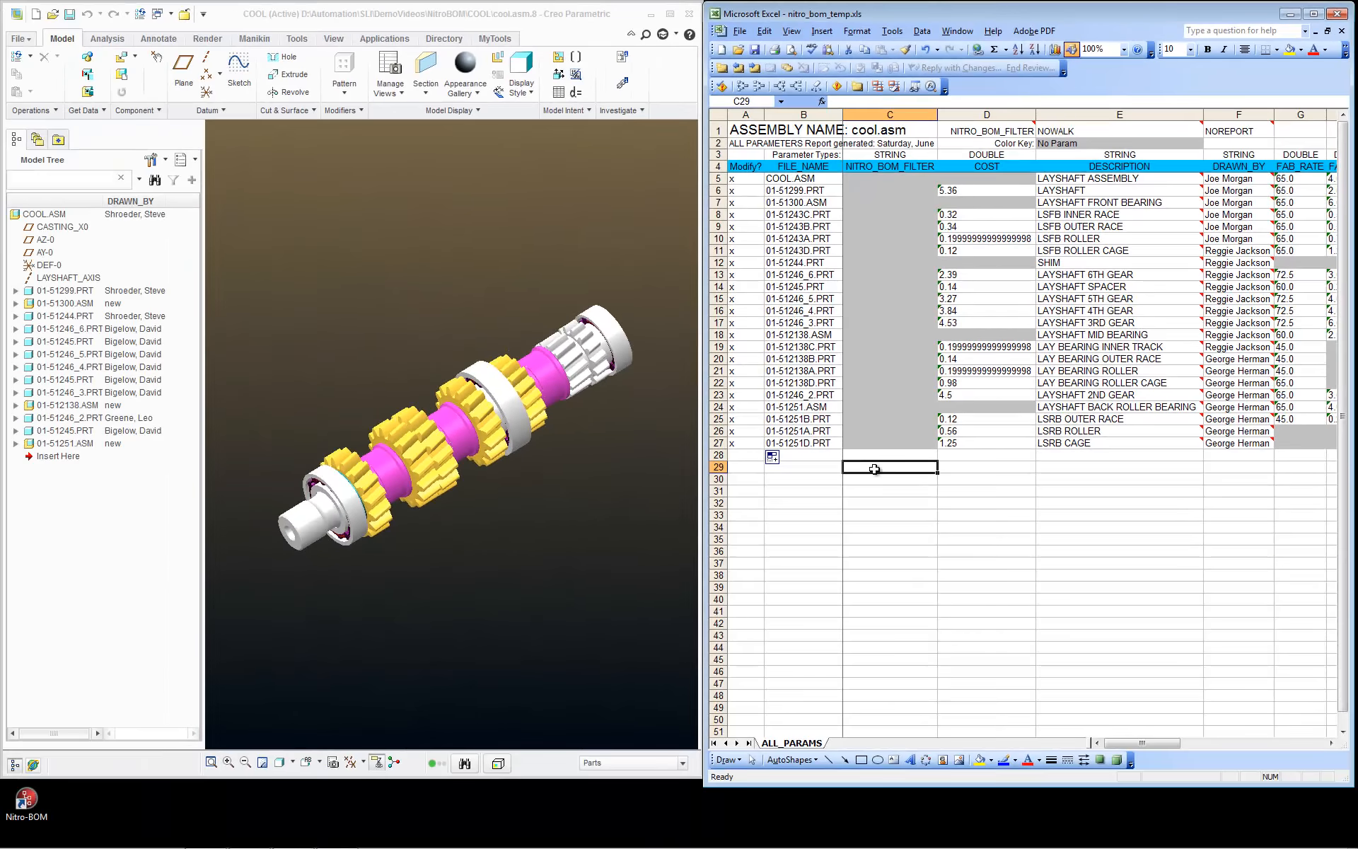
# Switch to Nitro-BOM and import the changes from nitro_bom_temp.xls into the Creo assembly.
pyautogui.hotkey('alt', 'Tab')
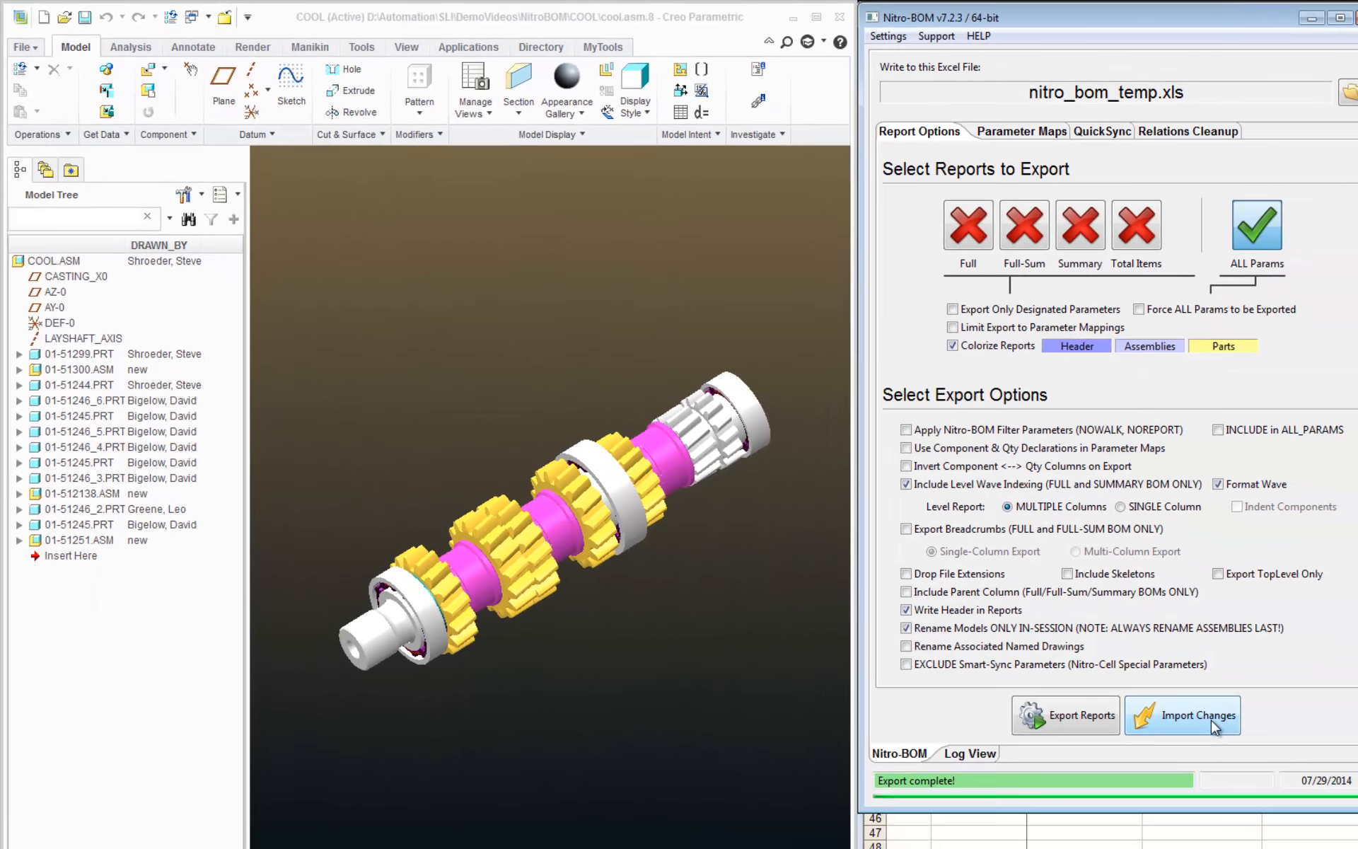
pyautogui.click(1214, 721)
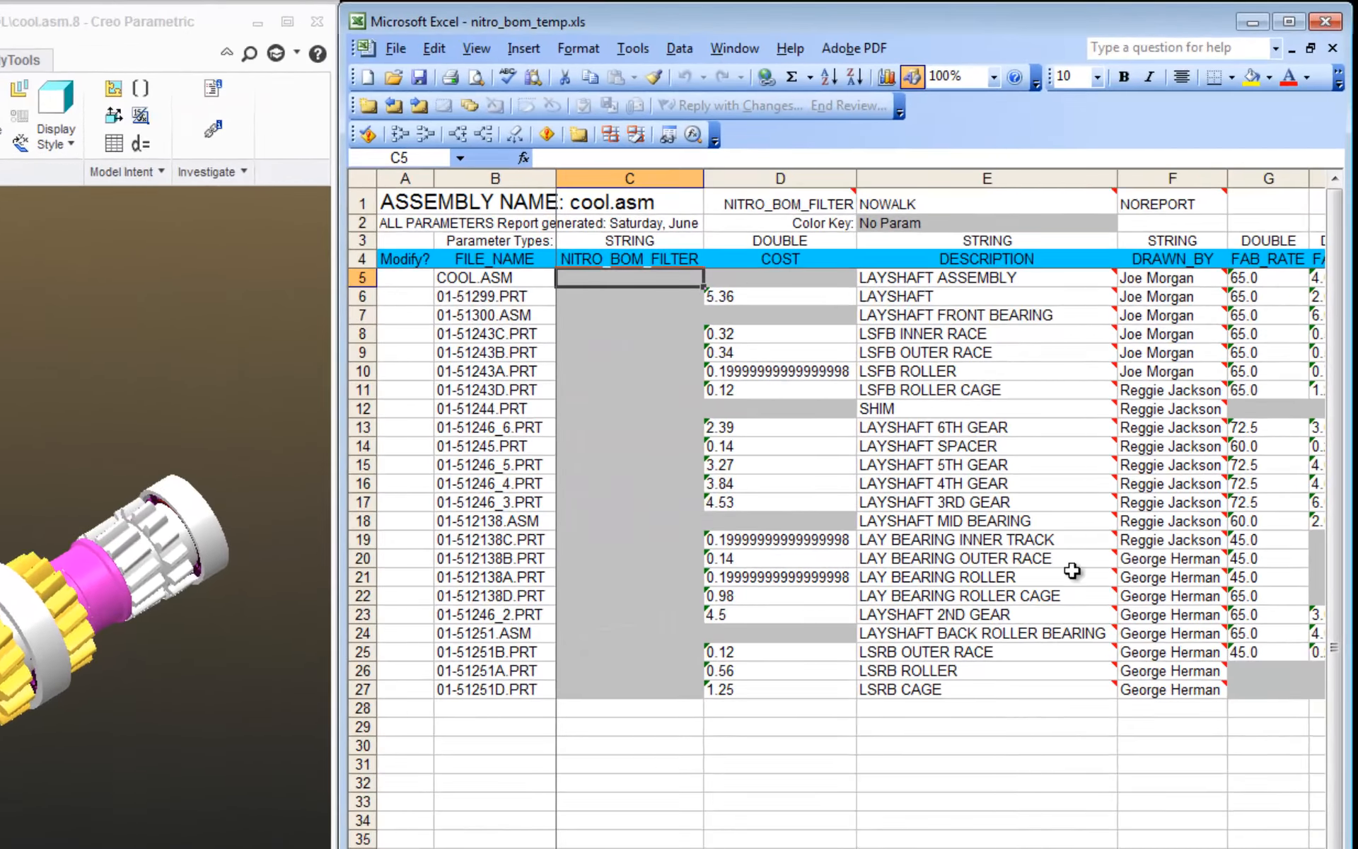
# Review the Modify? and DRAWN_BY columns for rows 5 through 27 in the refreshed spreadsheet.
pyautogui.click(442, 263)
pyautogui.moveTo(395, 277); pyautogui.dragTo(399, 695)
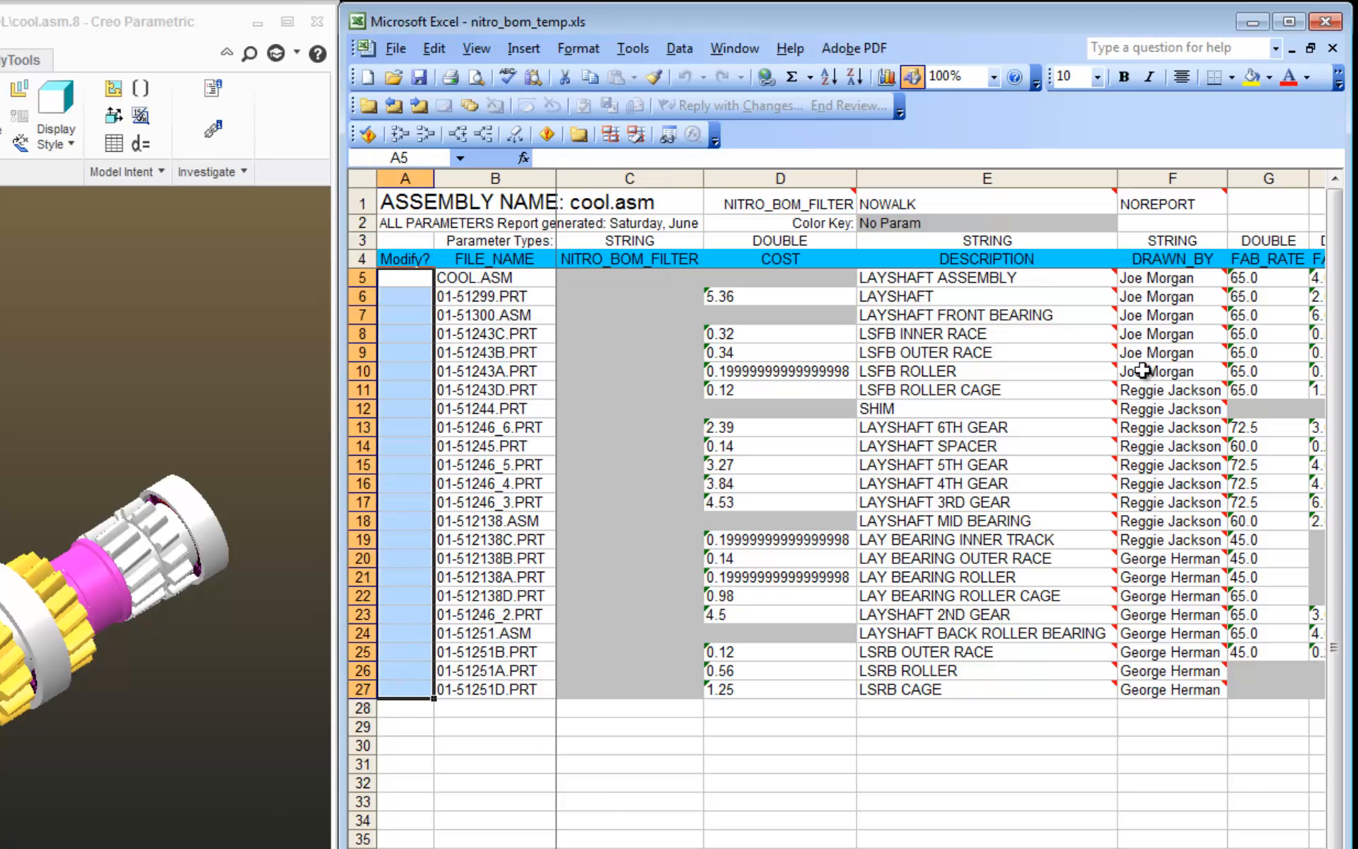
pyautogui.moveTo(1142, 288)
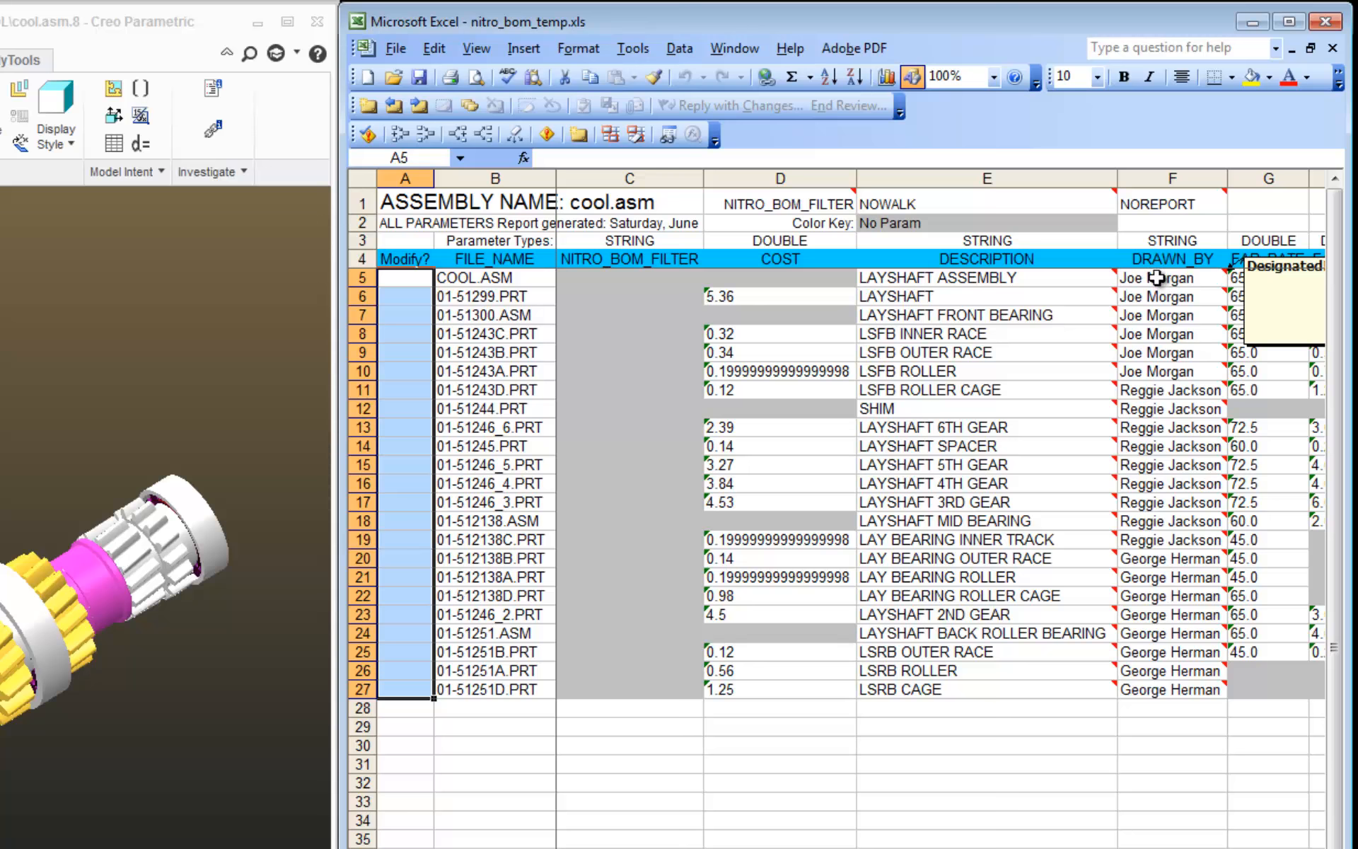
pyautogui.moveTo(1134, 278); pyautogui.dragTo(1188, 682)
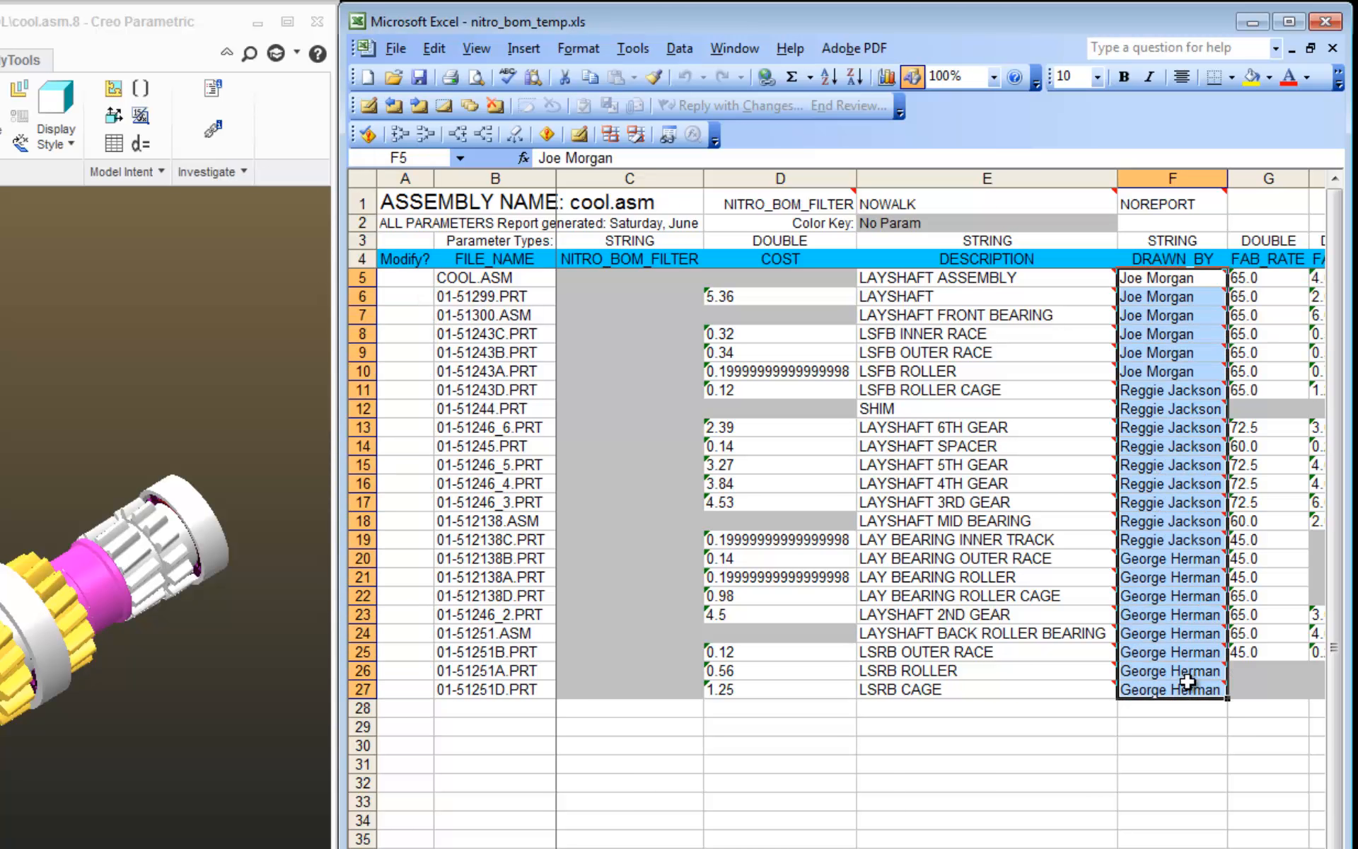
pyautogui.click(1052, 802)
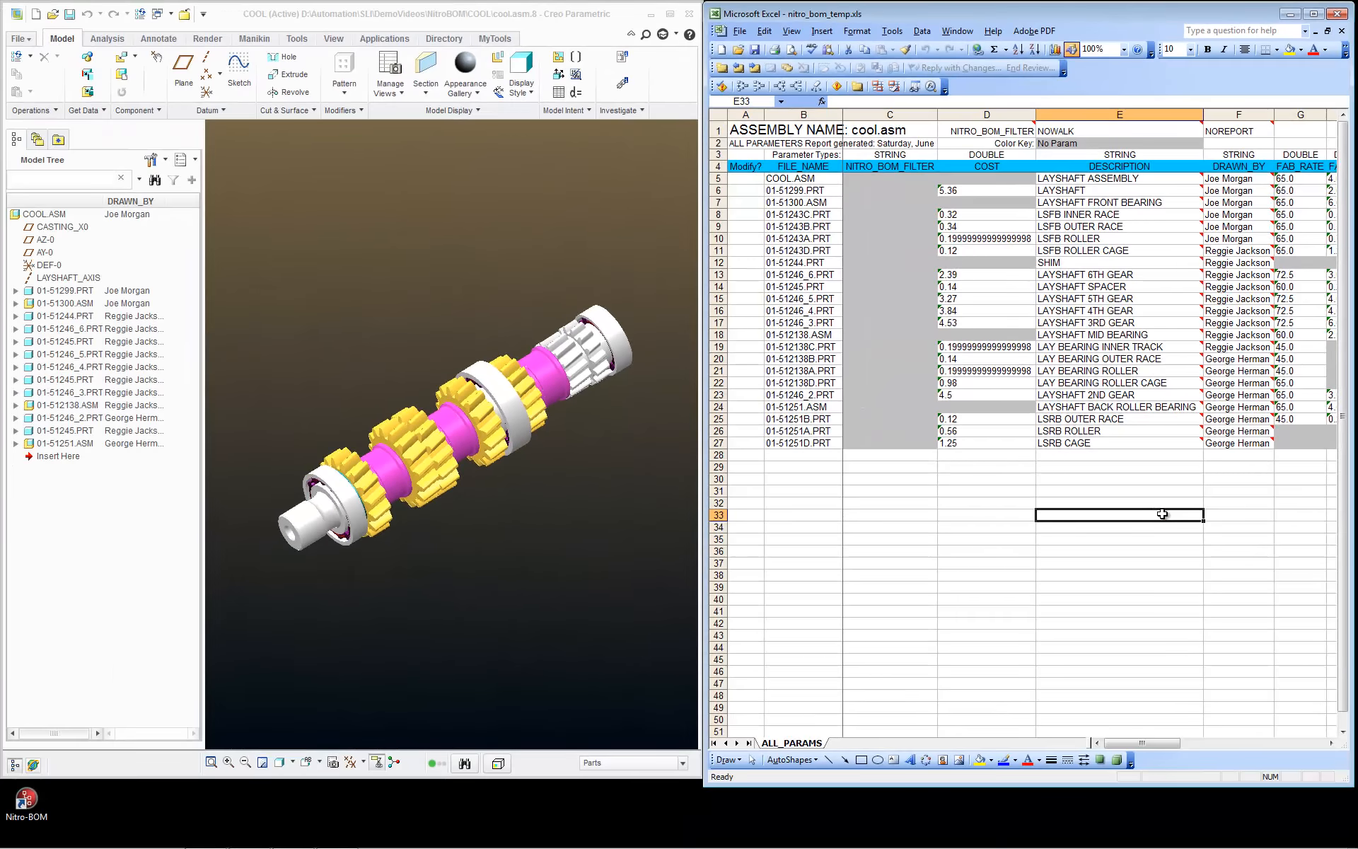